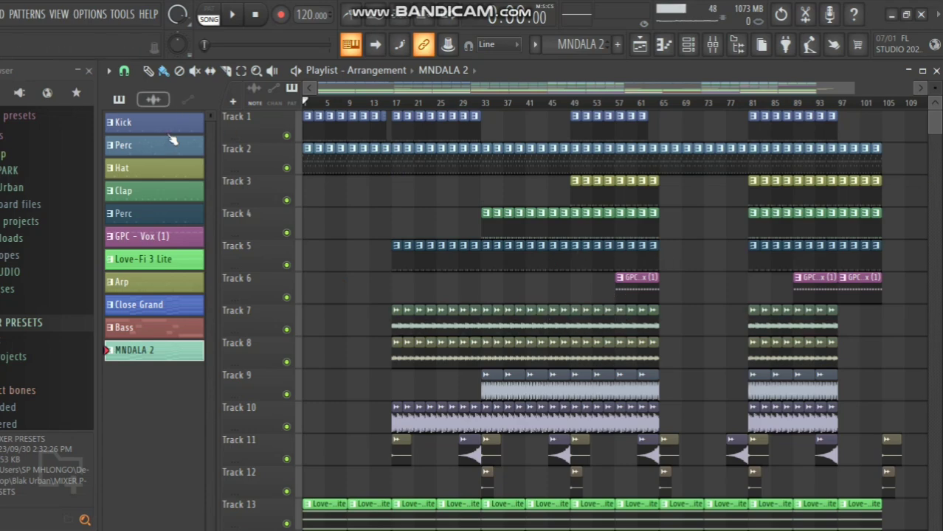
Look over the playlist arrangement and play the Kick pattern in the Channel rack
scroll(487, 296, "down", 8)
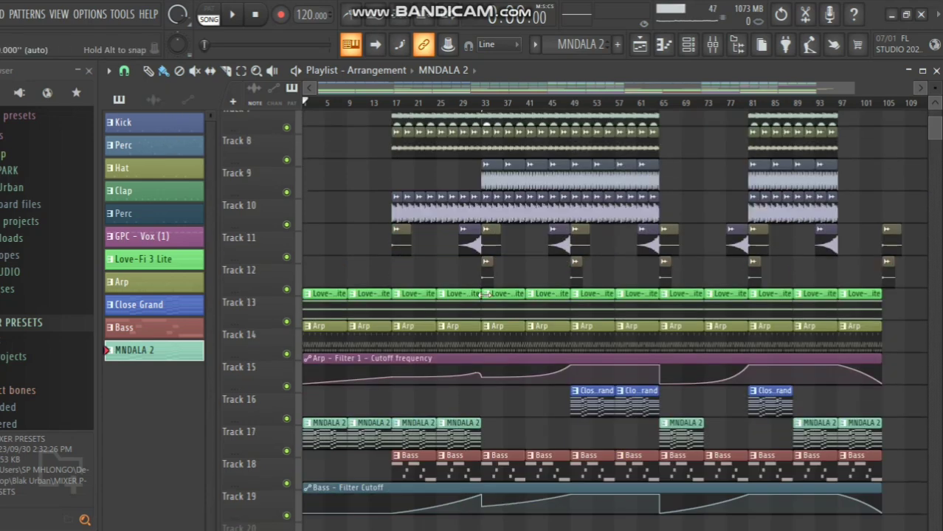
scroll(530, 318, "up", 8)
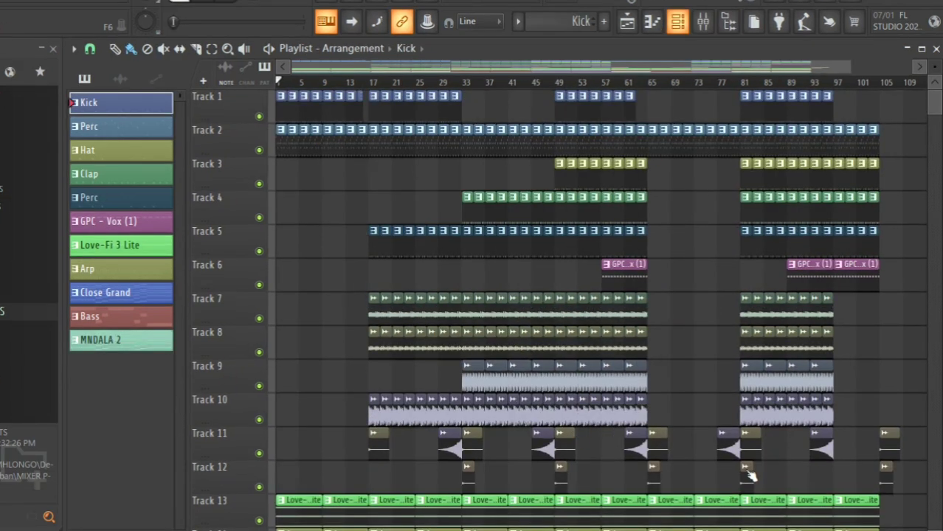
key("F6")
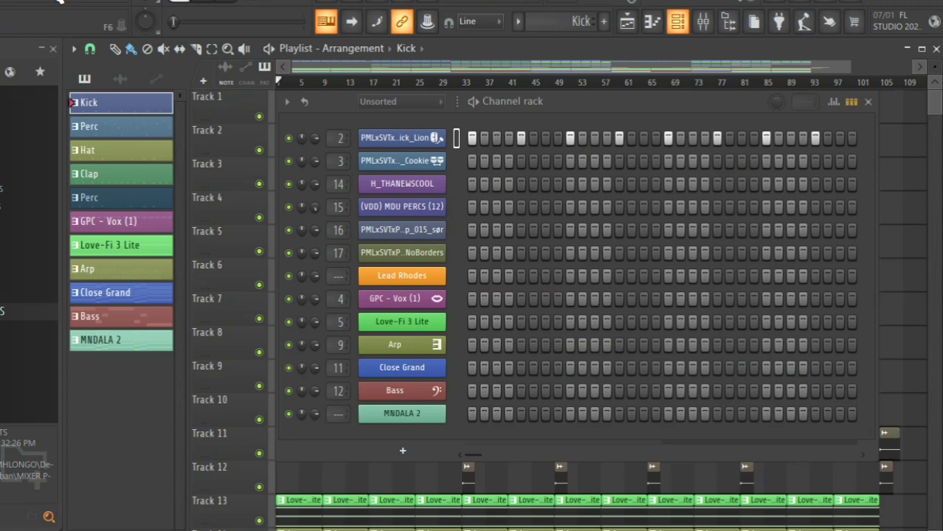
key("space")
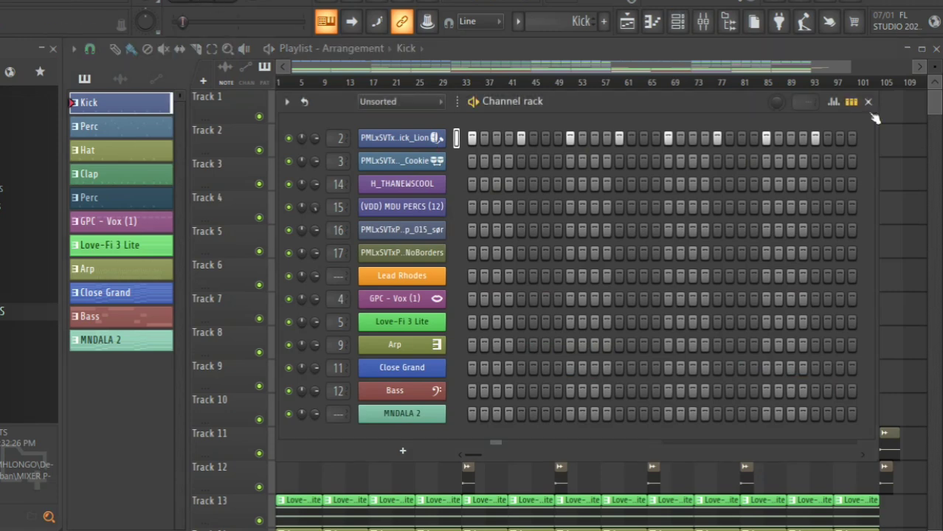
Examine the Kick mixer track's Fruity parametric EQ 2 and both Fruity soft clippers while the pattern plays
left_click(705, 22)
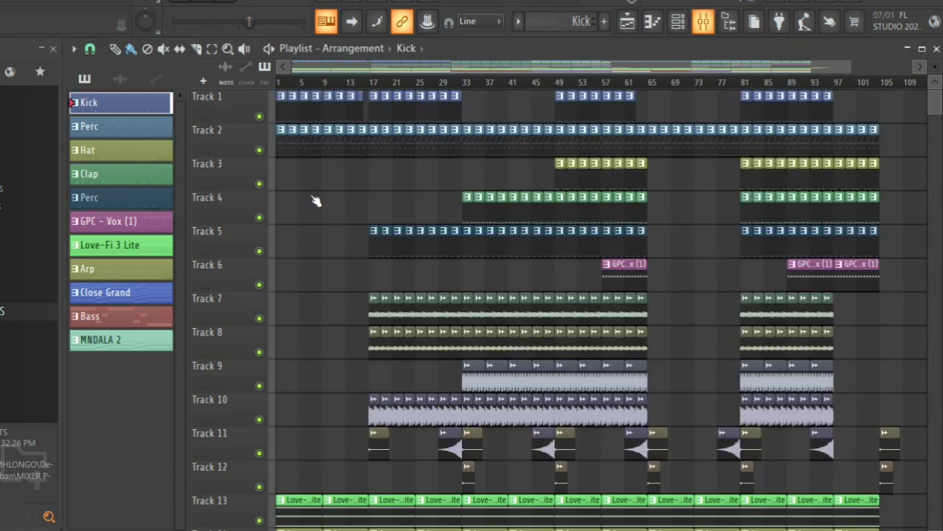
key("F9")
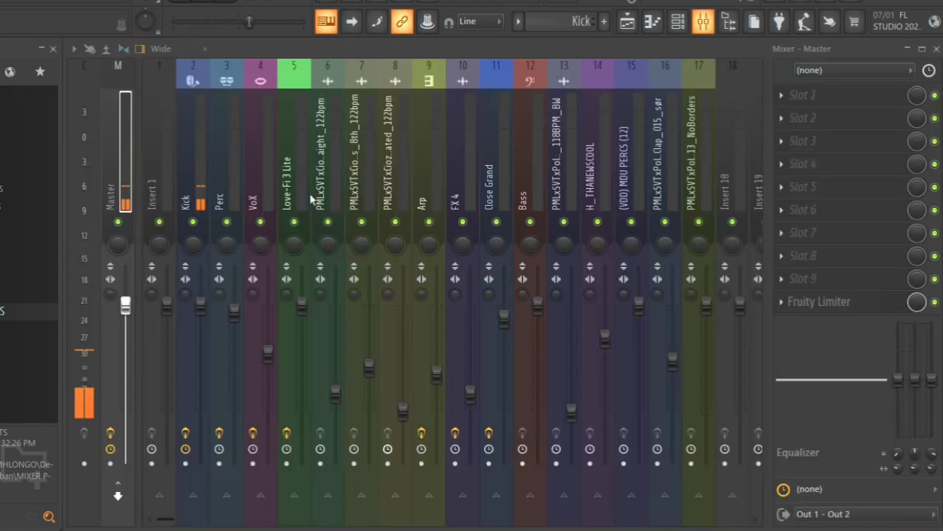
left_click(202, 127)
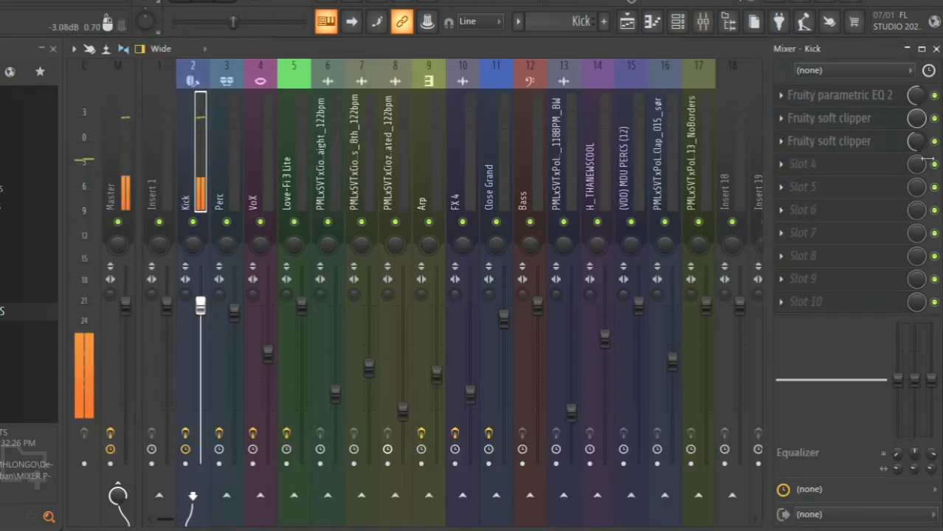
left_click(868, 96)
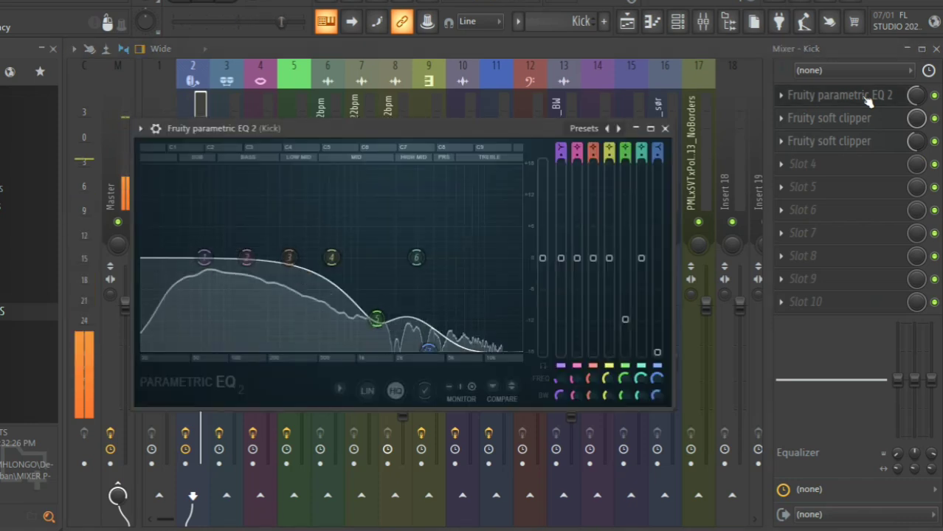
left_click(867, 103)
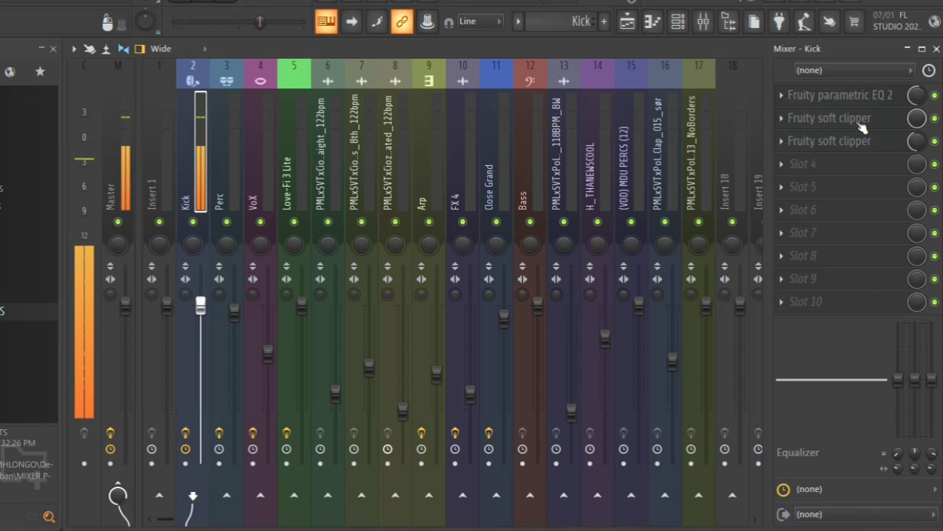
left_click(862, 124)
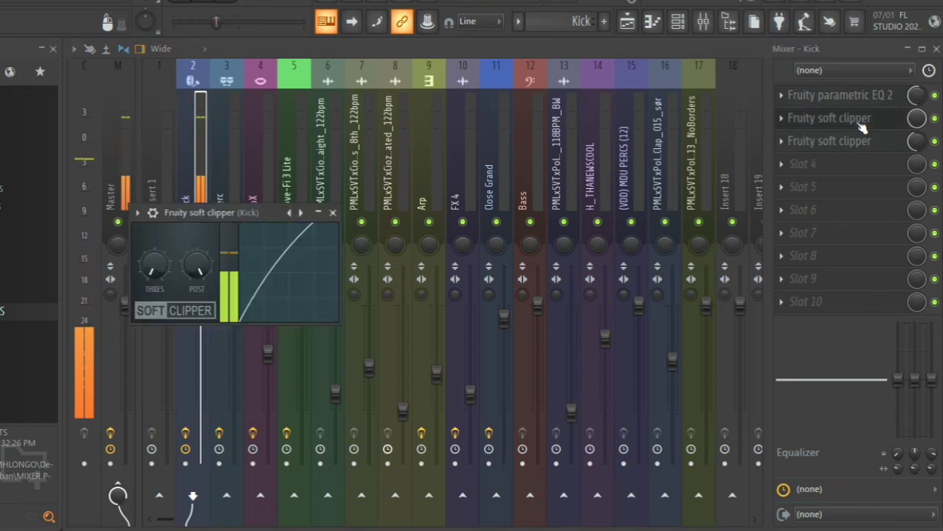
left_click(856, 122)
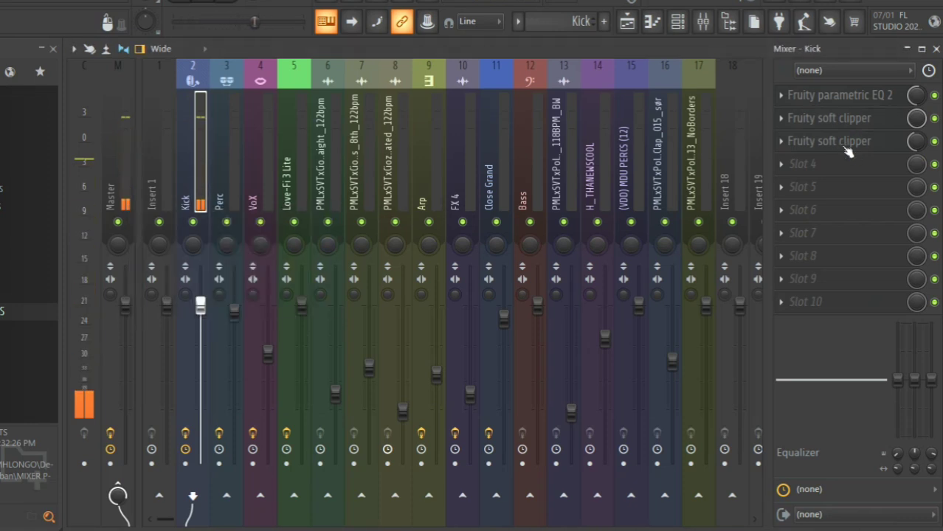
left_click(846, 144)
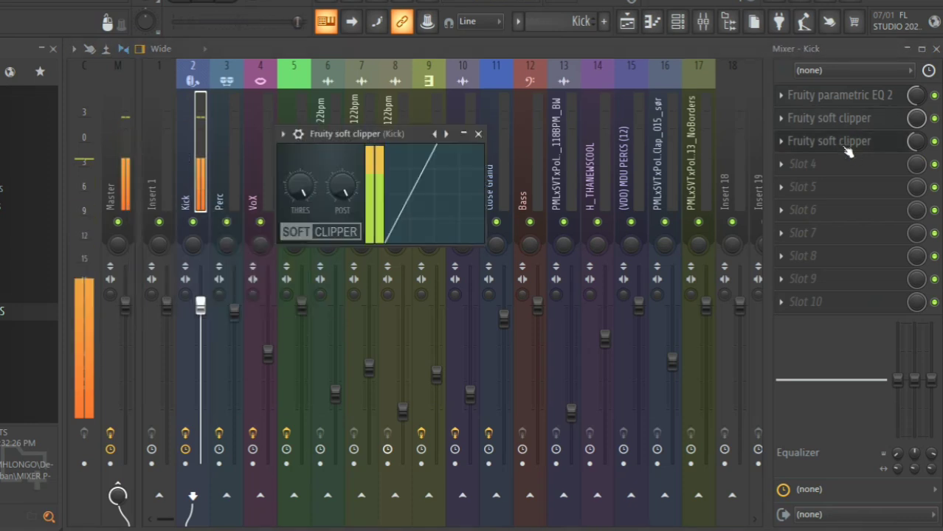
left_click(936, 49)
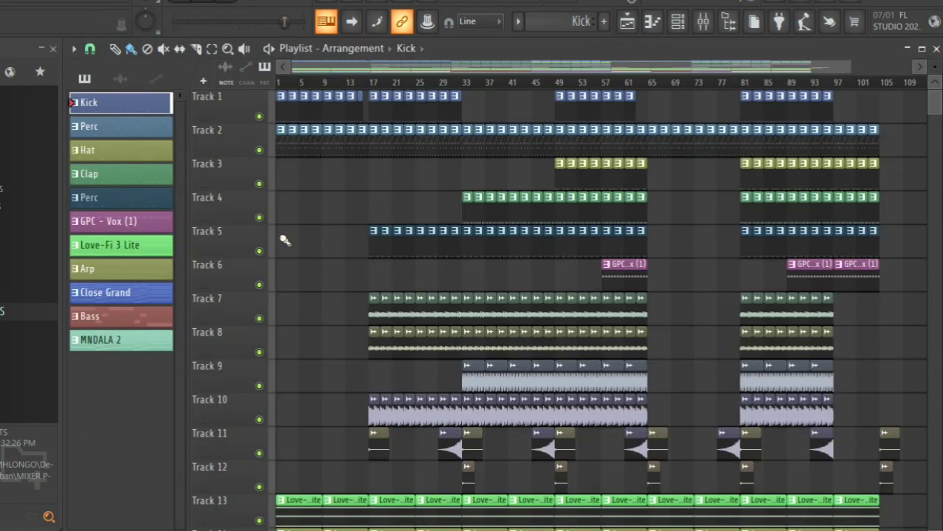
Open the notes of the Track 2 Perc pattern's Cookie channel in the piano roll and play them
left_click(283, 151)
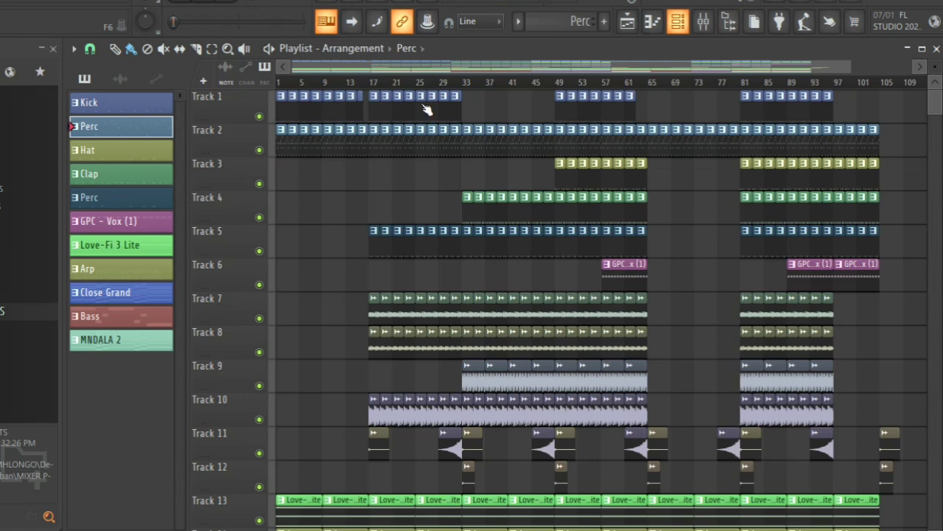
key("F6")
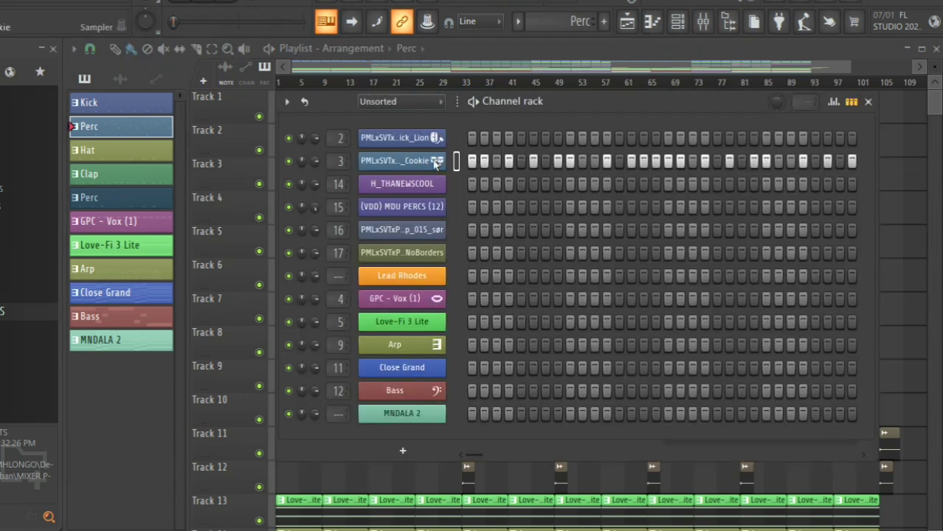
right_click(435, 163)
left_click(443, 155)
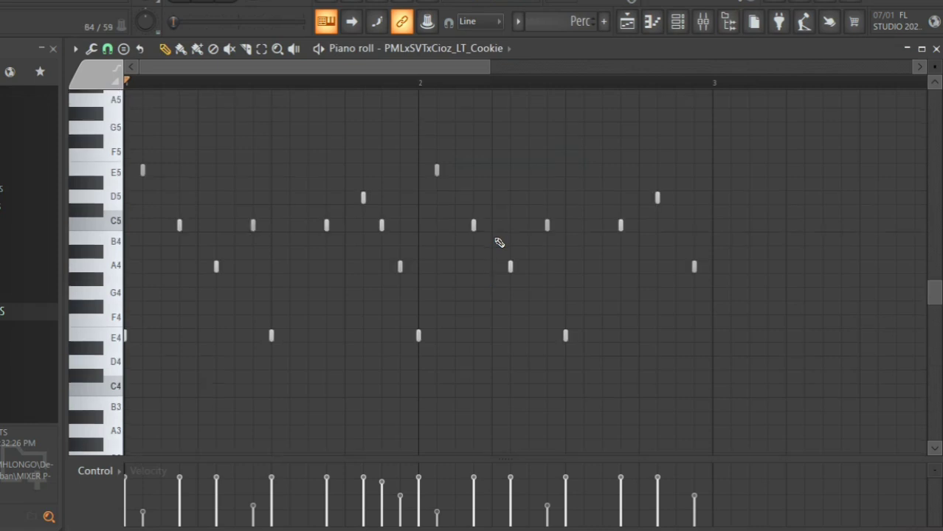
key("space")
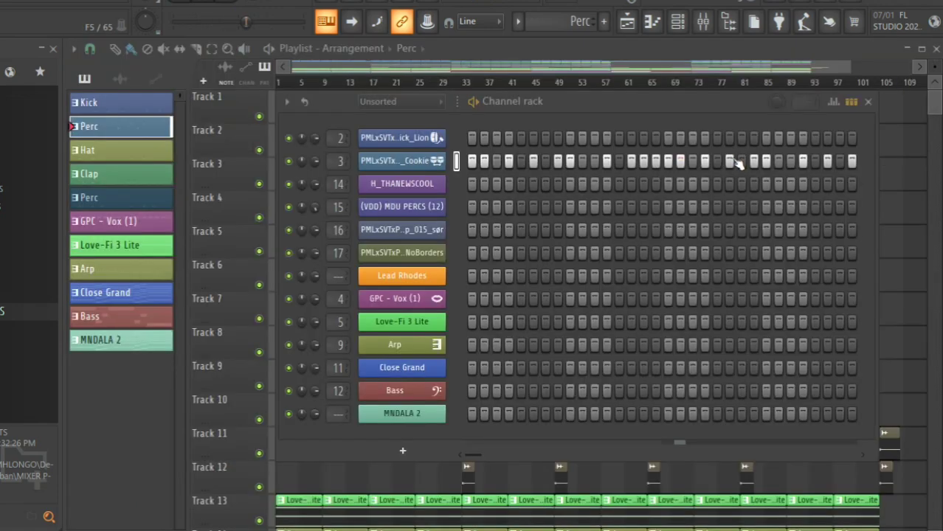
Examine Fruity parametric EQ 2 on the Perc mixer track during playback, and return to the playlist
left_click(677, 20)
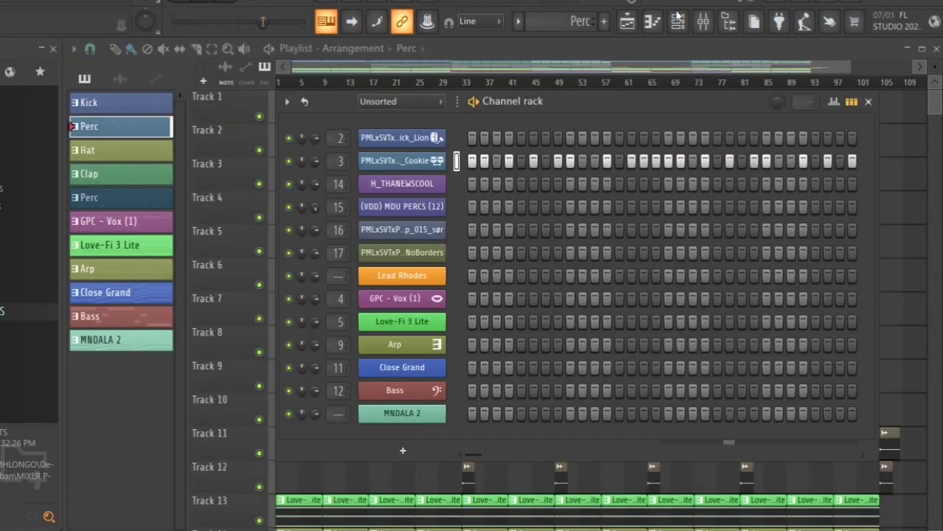
left_click(703, 21)
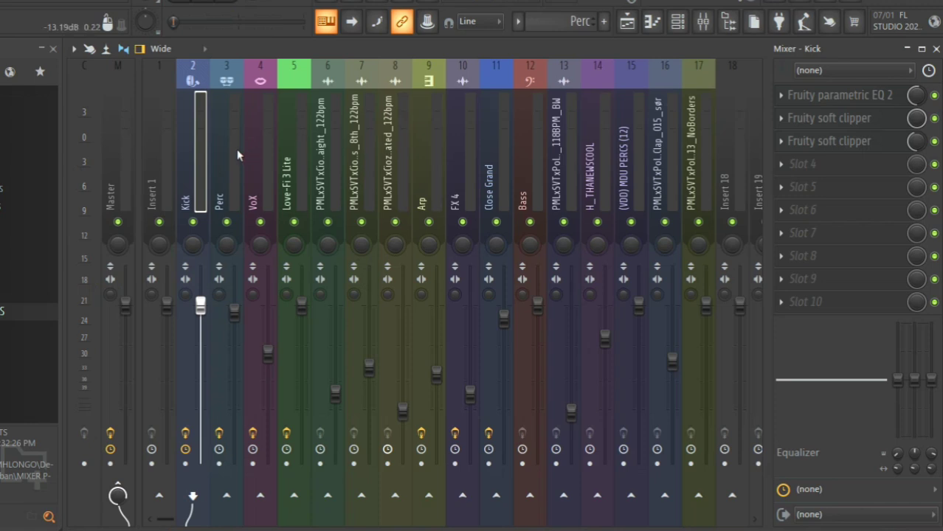
key("Right")
left_click(861, 107)
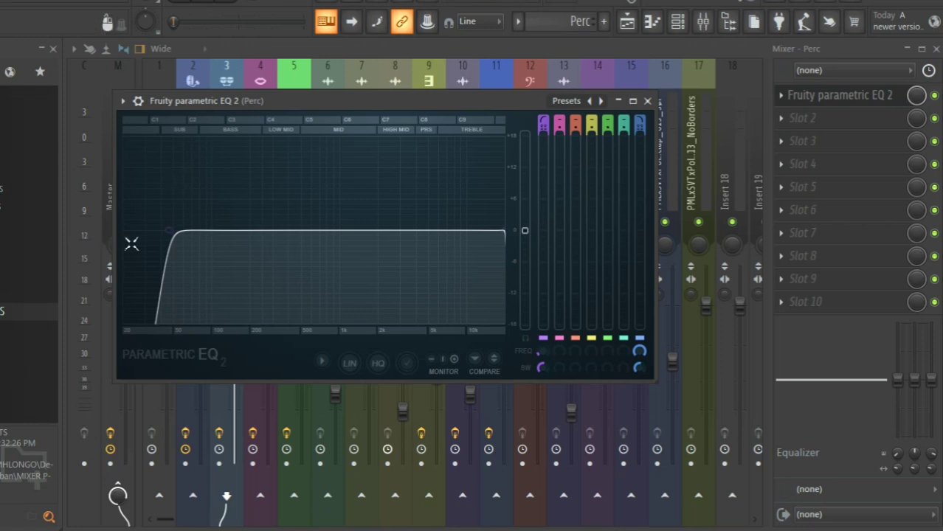
key("space")
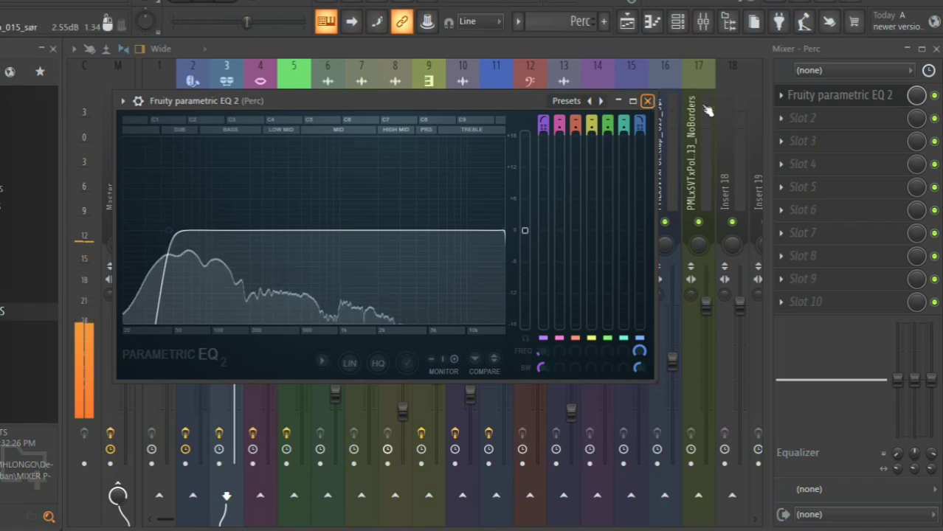
left_click(647, 101)
key("F9")
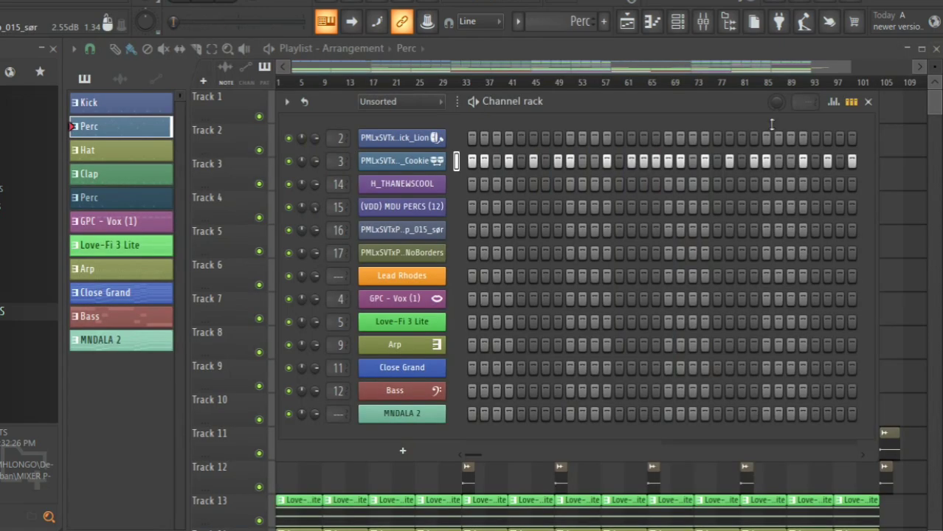
key("F6")
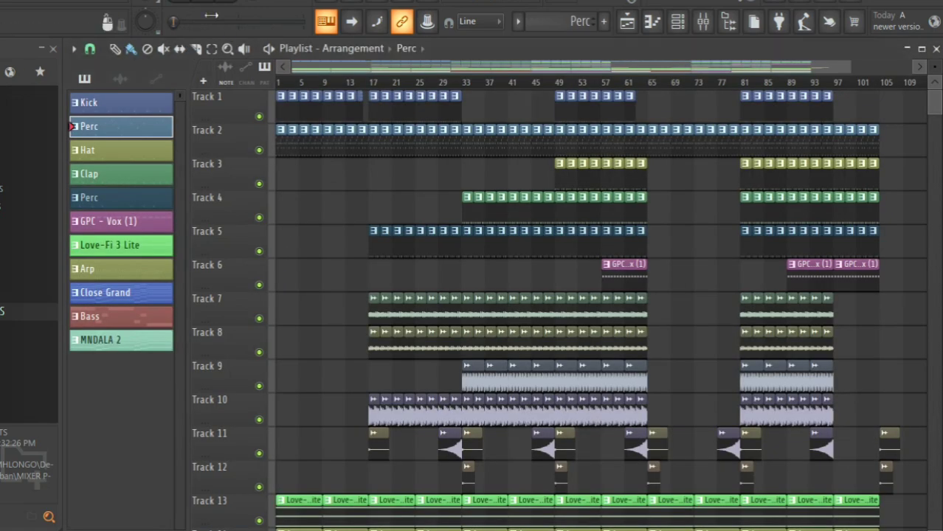
Solo Track 2, unmute Track 1 as well, and play the arrangement from the start
left_click(259, 150, "ctrl")
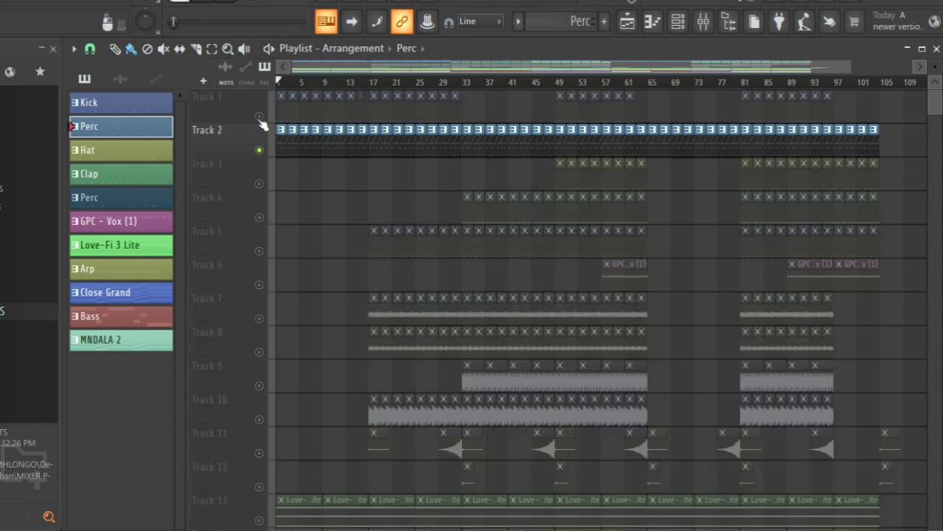
left_click(259, 116)
key("space")
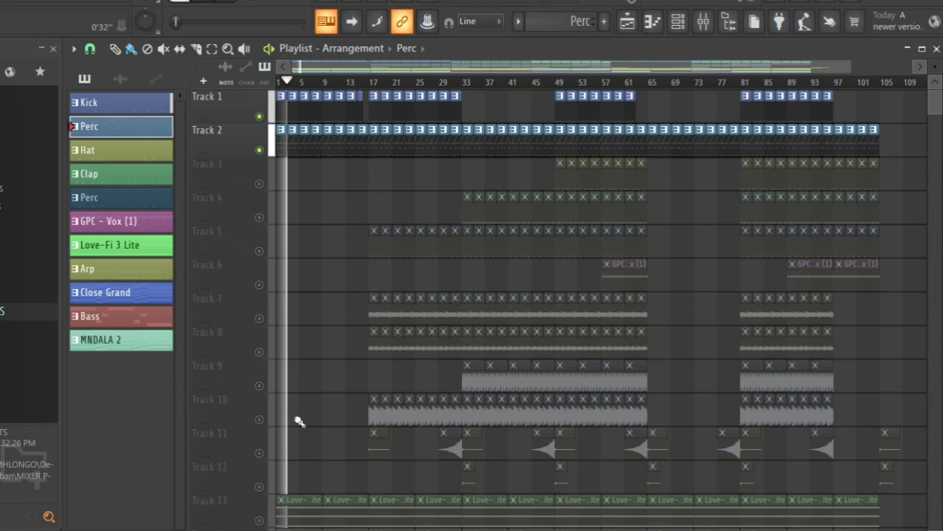
Unmute Tracks 11, 10, 8 and 7 in the playlist while the song plays
left_click(259, 453)
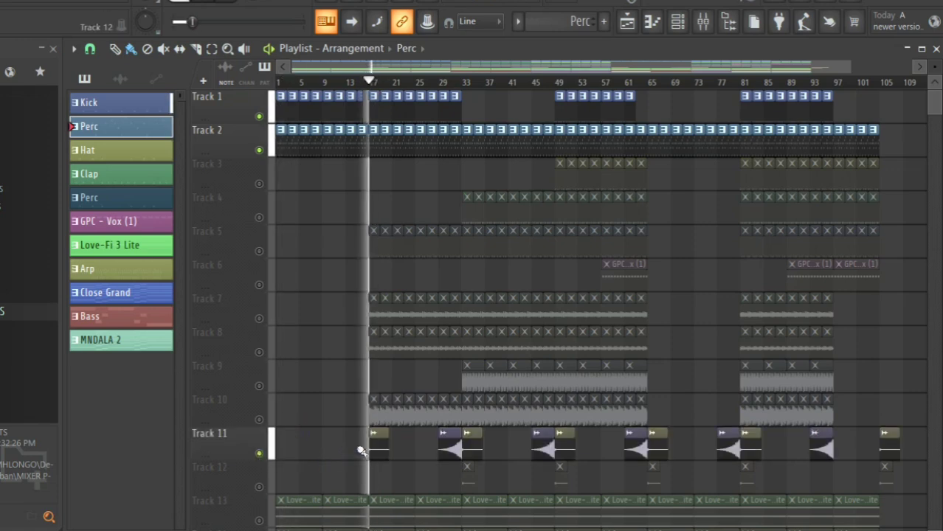
left_click(260, 419)
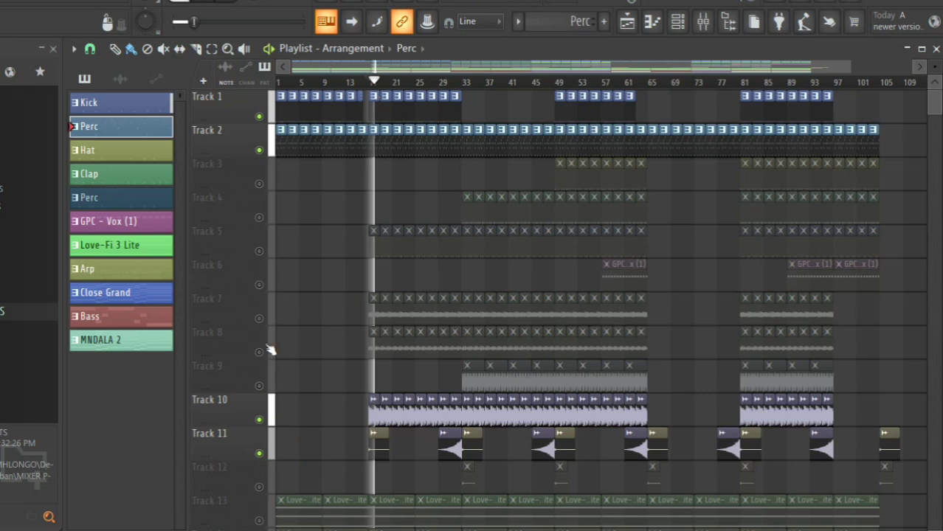
left_click(259, 352)
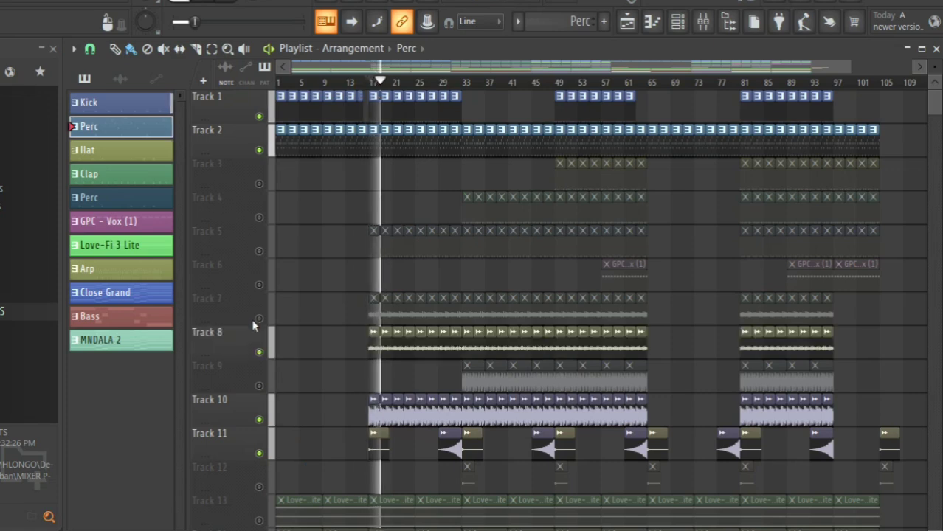
left_click(259, 318)
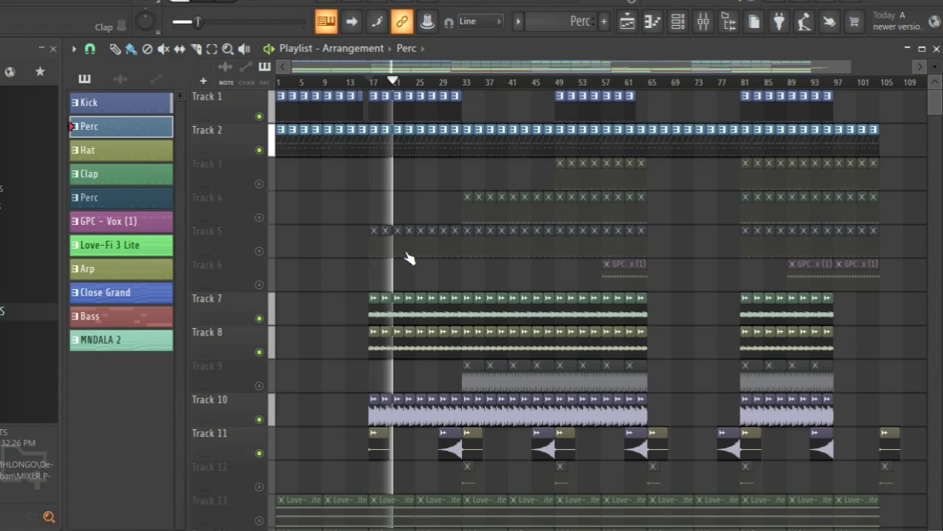
Stop the song and play the Track 5 Perc pattern on its own in the Channel rack
left_click(343, 256)
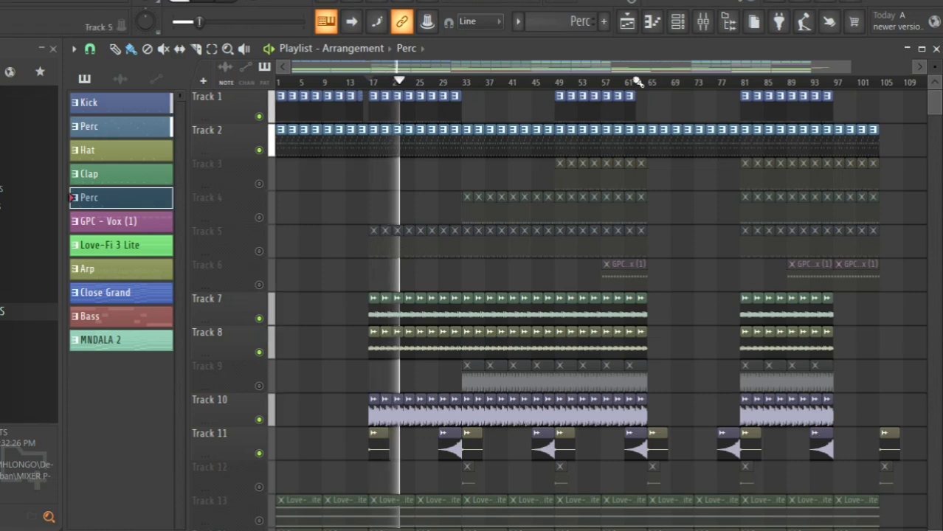
key("space")
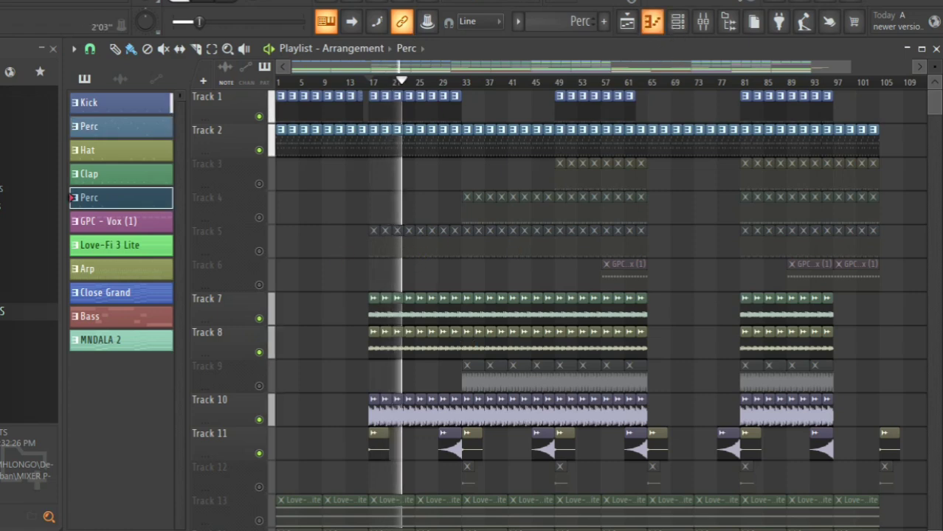
key("F6")
left_click(210, 3)
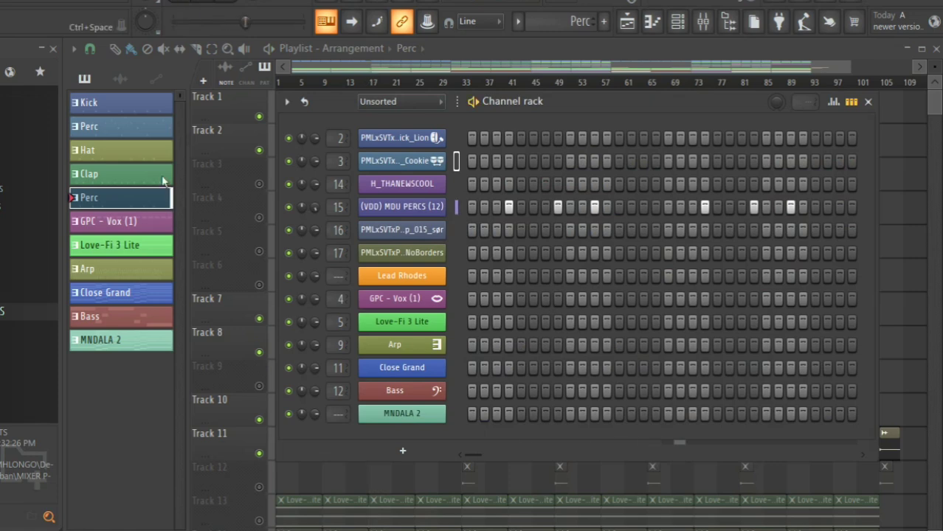
key("F6")
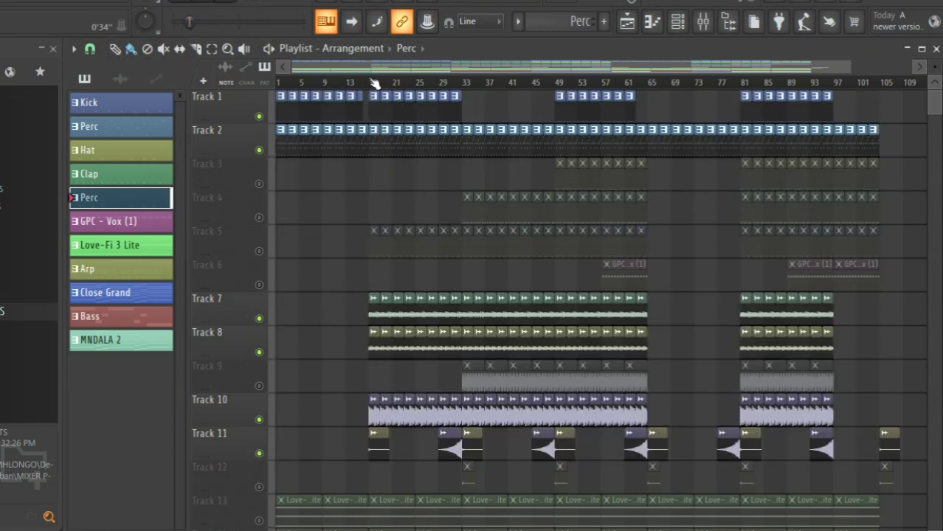
Play the arrangement from bar 17 and unmute Track 5
left_click(371, 82)
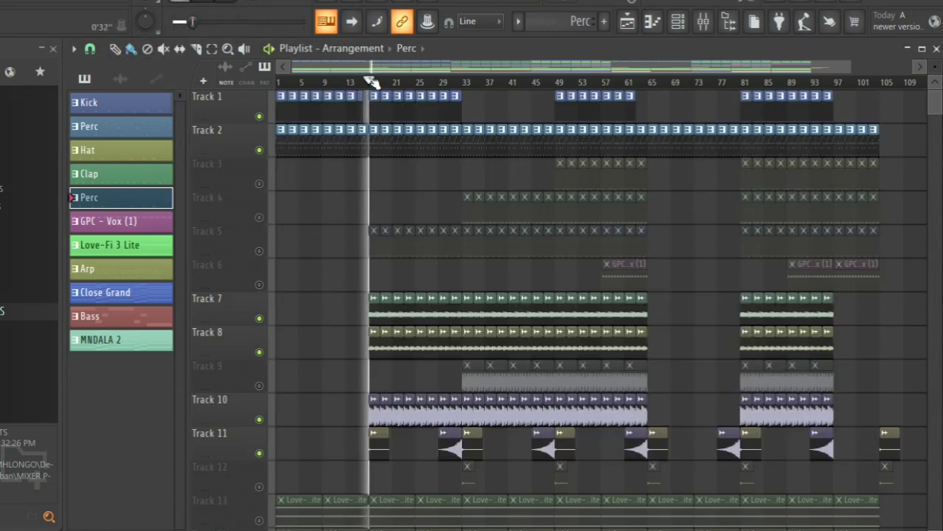
left_click(261, 251)
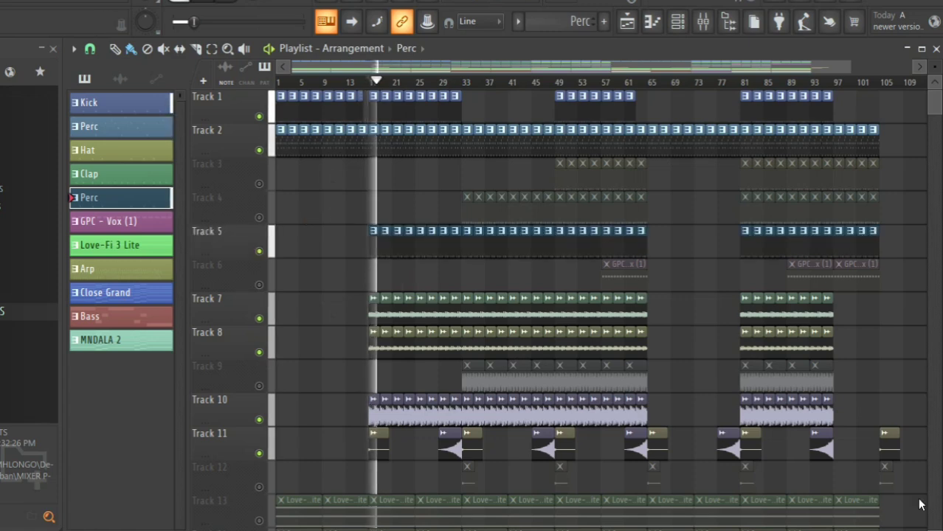
Unmute Tracks 9 and 12 and continue the song playback from about bar 30
left_click(259, 385)
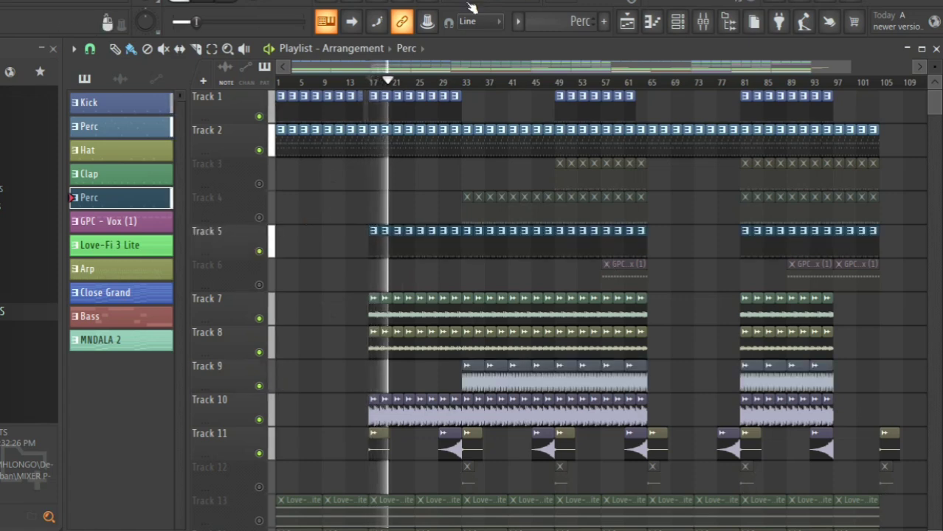
left_click(448, 82)
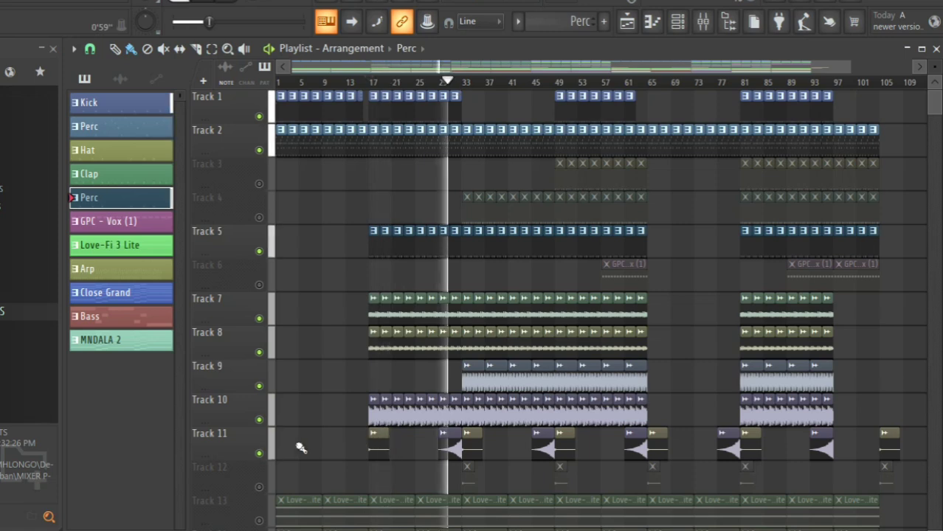
left_click(260, 488)
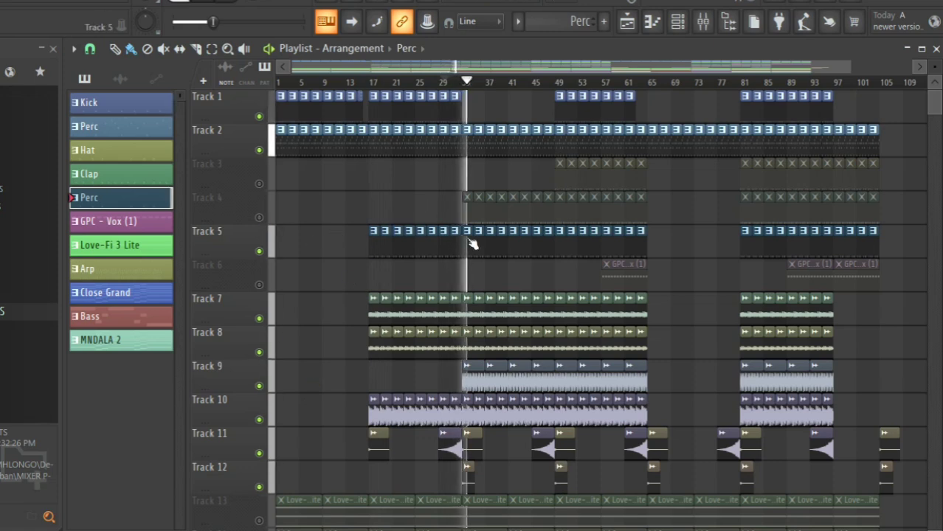
Unmute Track 4 and play the Clap pattern on its own in the Channel rack
left_click(499, 203)
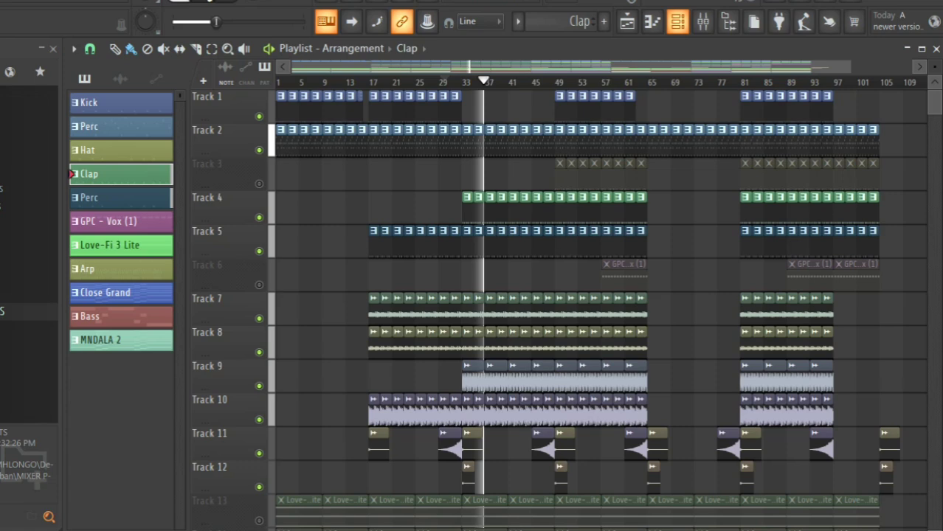
key("F6")
key("space")
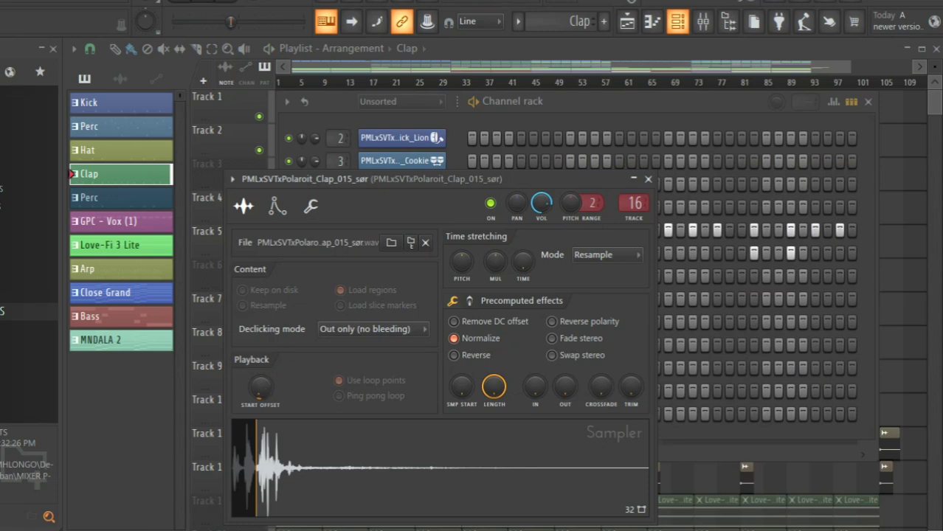
Adjust the clap sample's start offset slightly, and close its sampler window and the Channel rack
left_click_drag(261, 385, 262, 392)
left_click(649, 180)
left_click(868, 101)
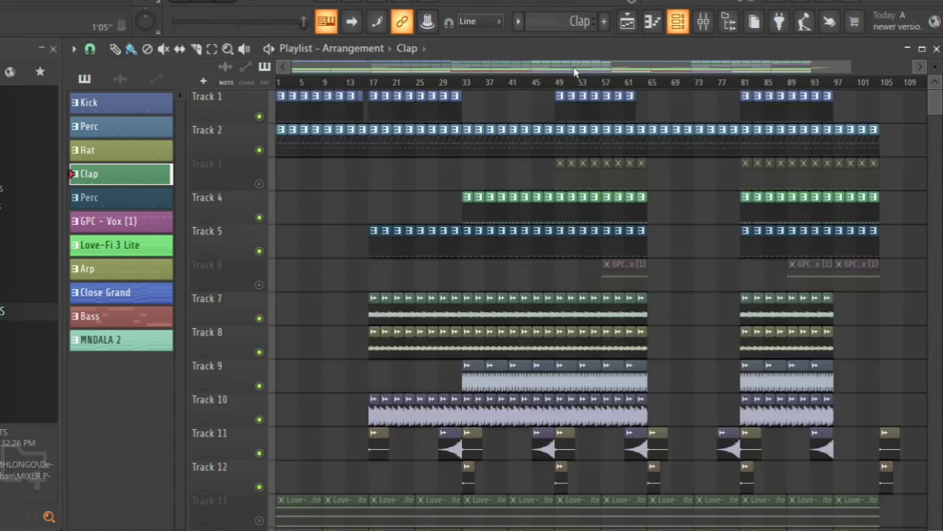
Play the arrangement from about bar 47 and unmute Tracks 3 and 6
key("space")
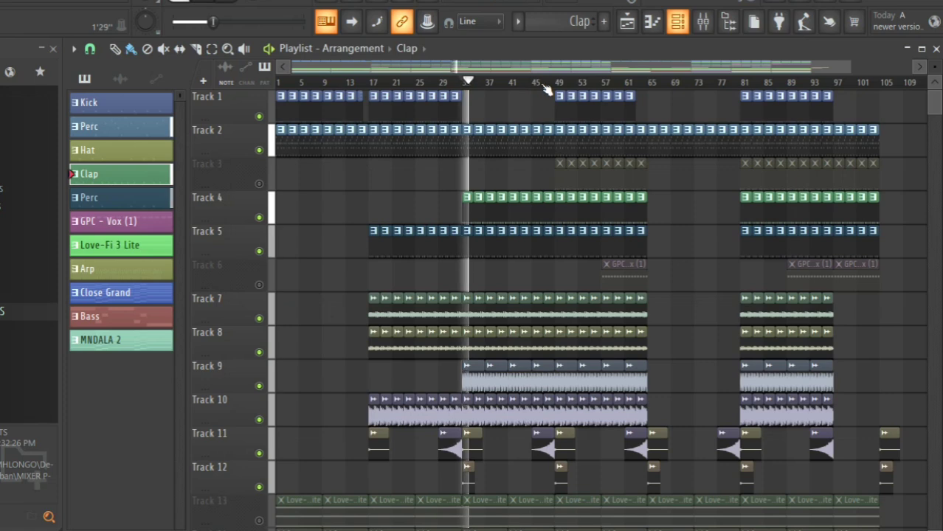
left_click(547, 87)
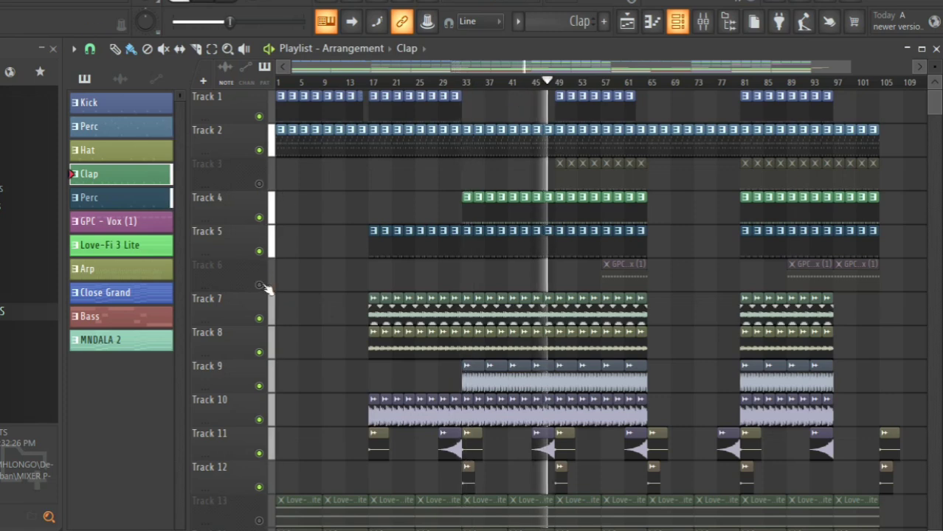
left_click(259, 184)
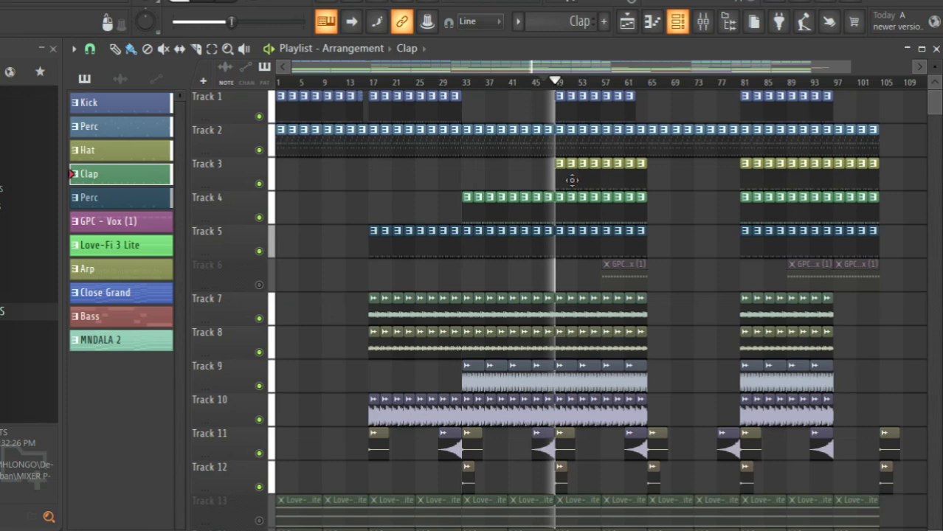
left_click(259, 285)
Select the Hat pattern and view its steps in the Channel rack while the song plays
left_click(121, 150)
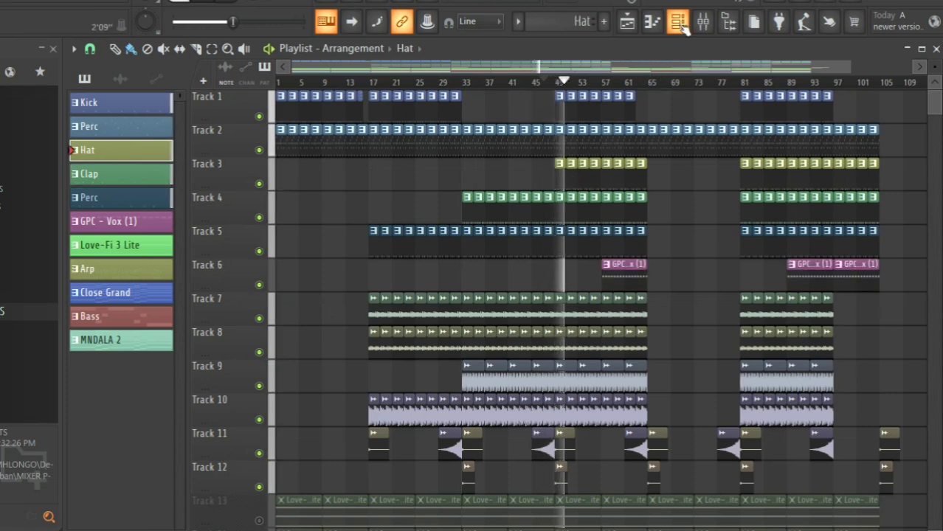
left_click(683, 24)
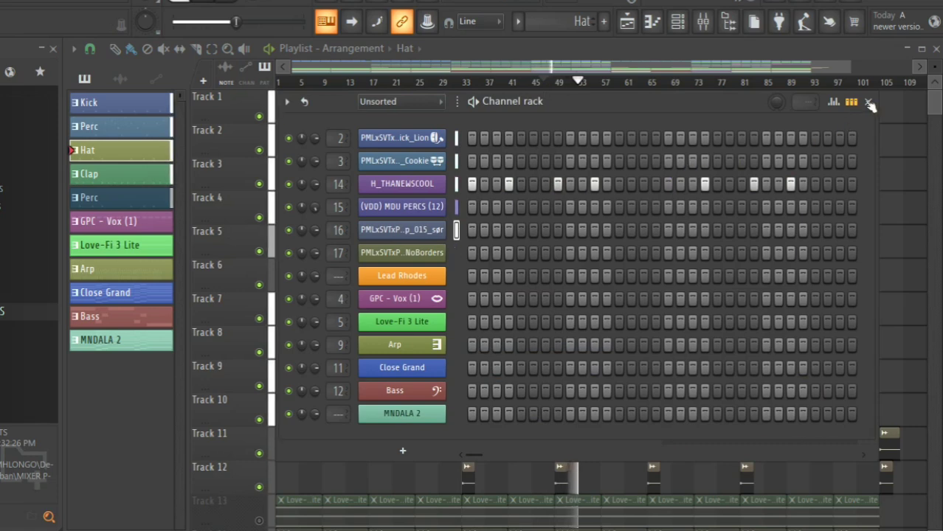
key("F6")
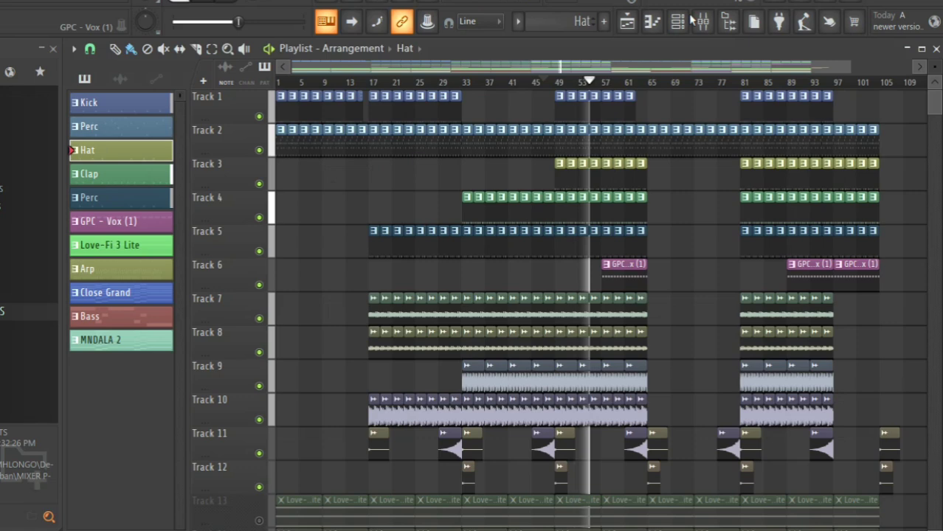
Select the GPC - Vox (1) pattern and look over its A5 notes in the piano roll from bar 1
key("Down")
key("Down")
key("Down")
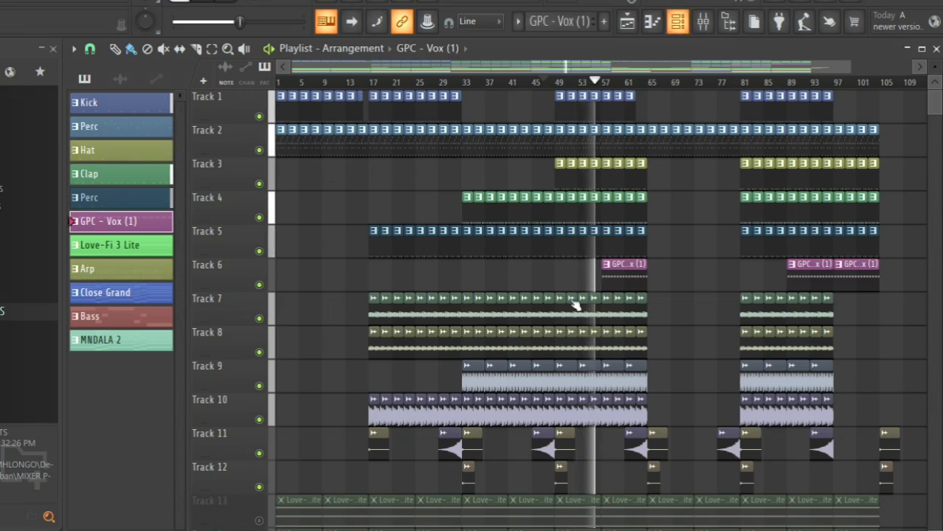
key("F6")
left_click(575, 300)
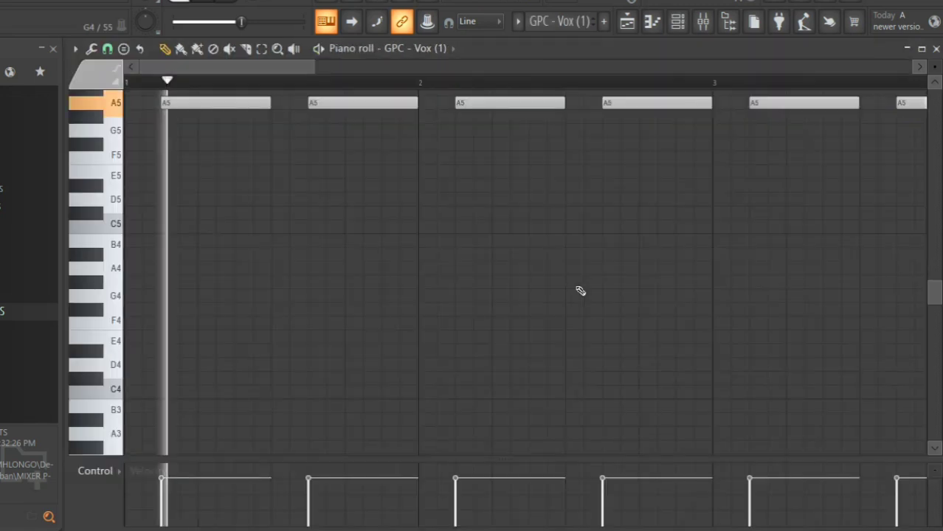
scroll(318, 66, "up", 3)
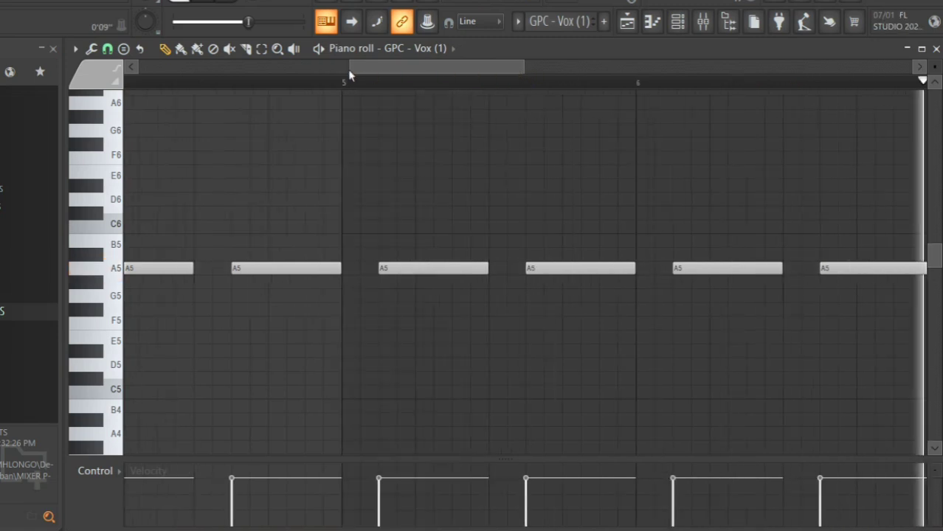
left_click_drag(347, 70, 84, 79)
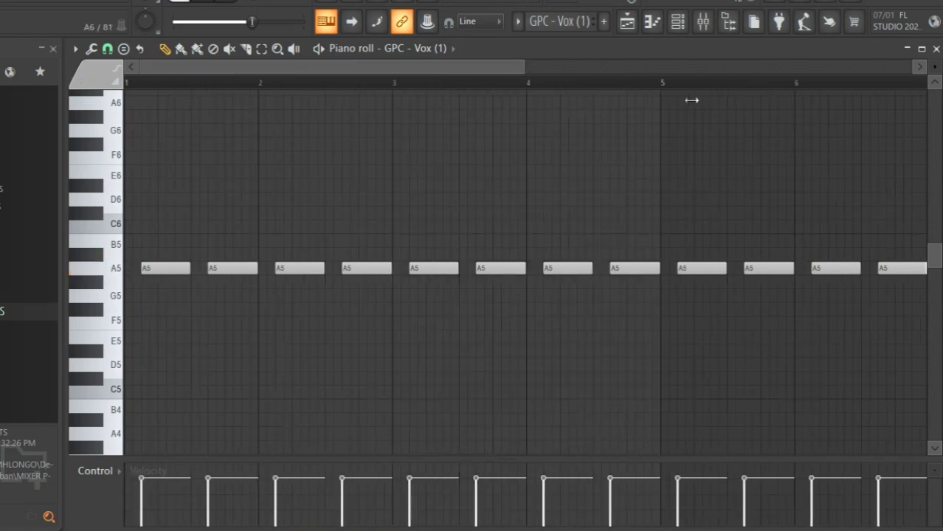
scroll(567, 186, "down", 2)
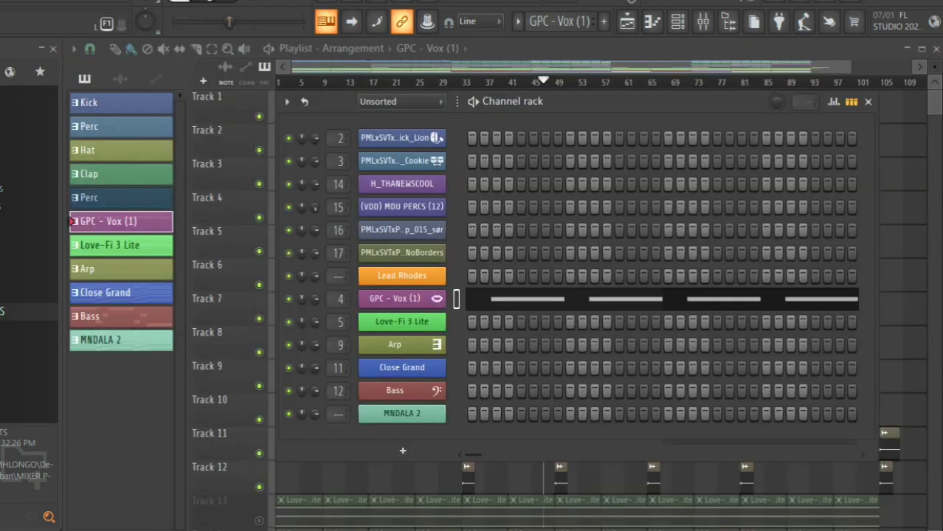
Play the GPC - Vox (1) pattern on its own and inspect its sampler settings and waveform
key("space")
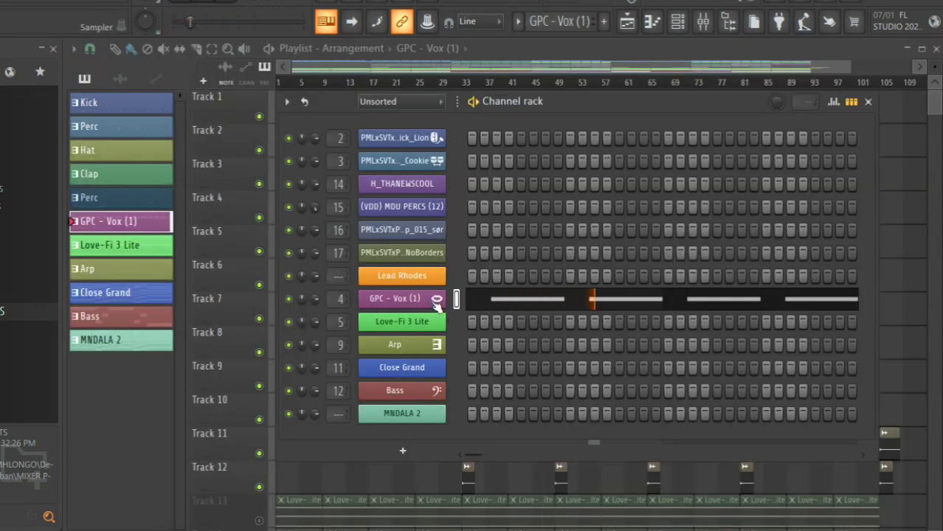
left_click(435, 304)
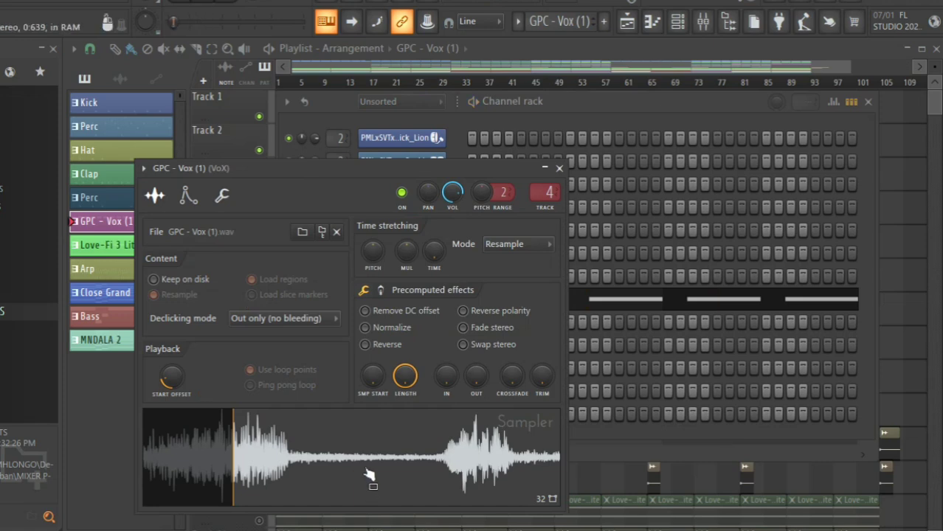
left_click(560, 169)
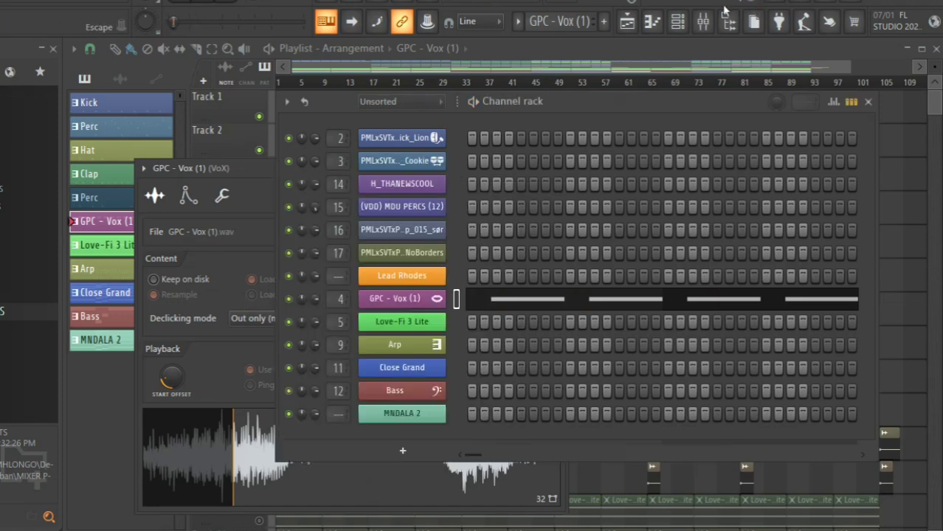
Review the LuxeVerb effect on the VoX mixer track, and close the plugin and the mixer
key("F9")
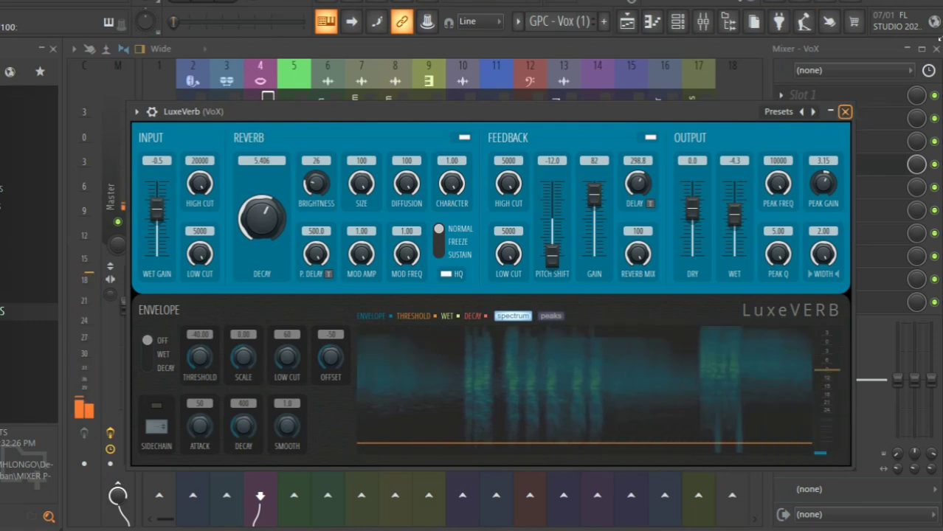
left_click(845, 111)
left_click(934, 49)
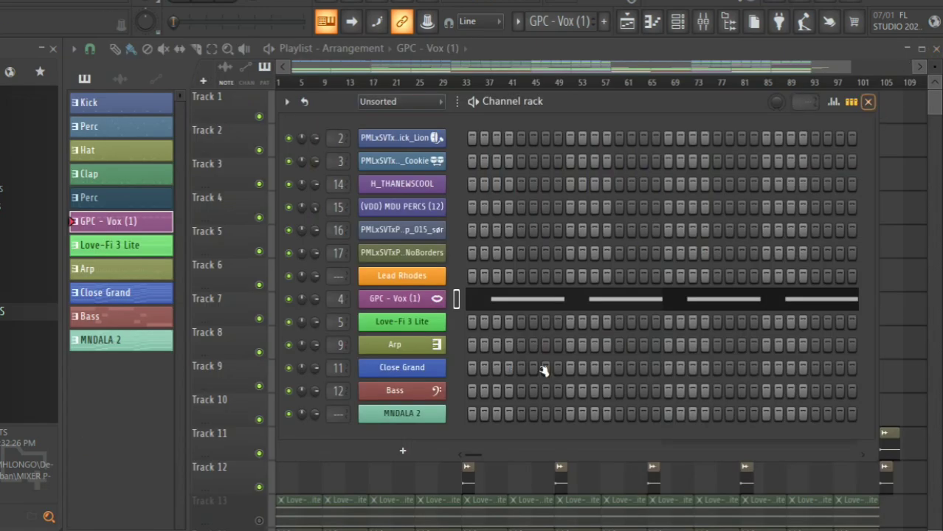
Unmute all the remaining playlist tracks, including Tracks 13 to 19
key("F6")
scroll(544, 365, "down", 5)
scroll(263, 284, "down", 4)
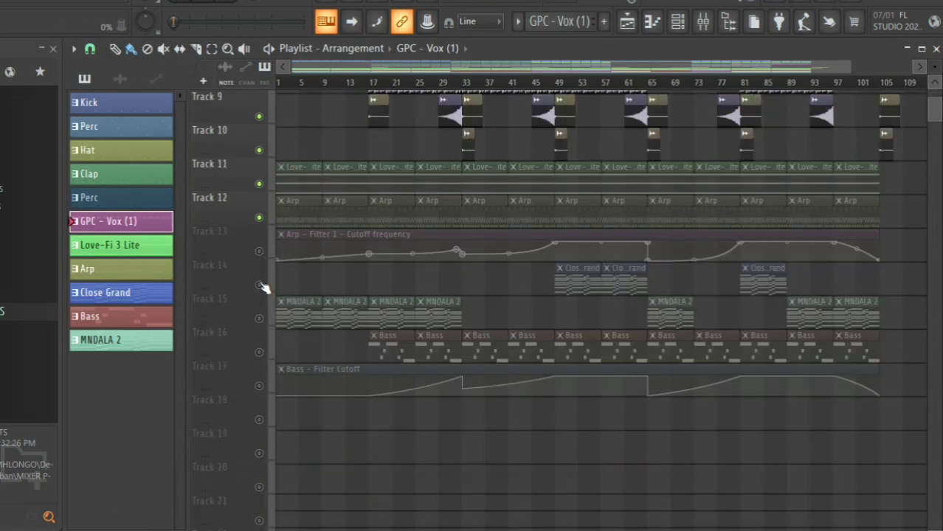
left_click(264, 284)
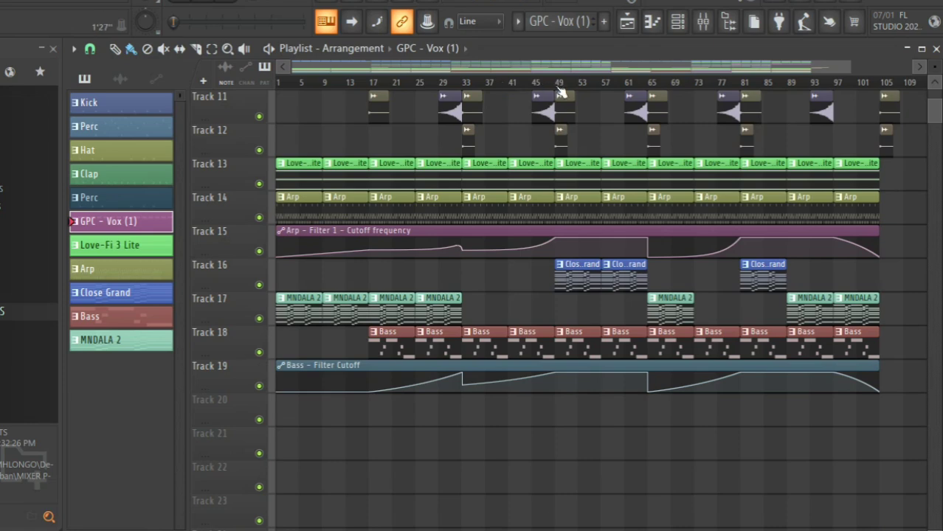
Select the Close Grand pattern and show all its chord notes in the piano roll with the velocity lane collapsed
left_click(580, 275)
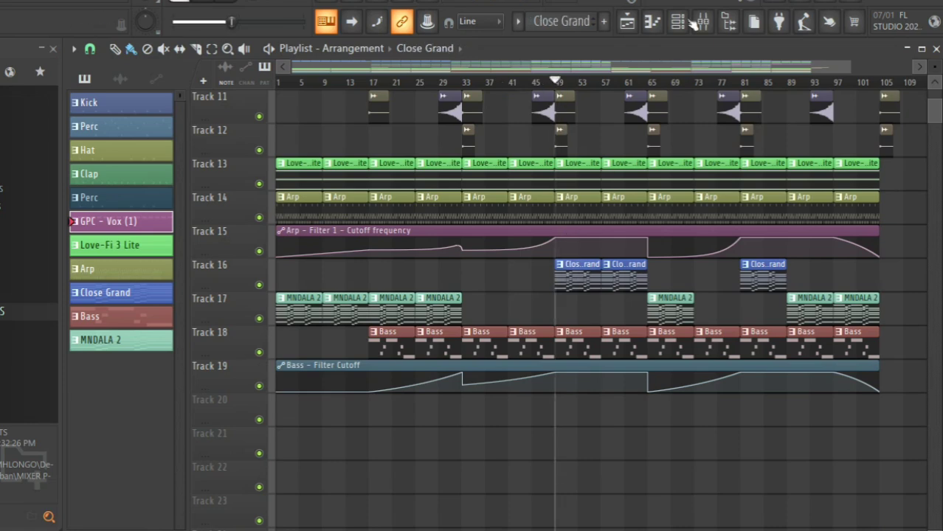
key("F6")
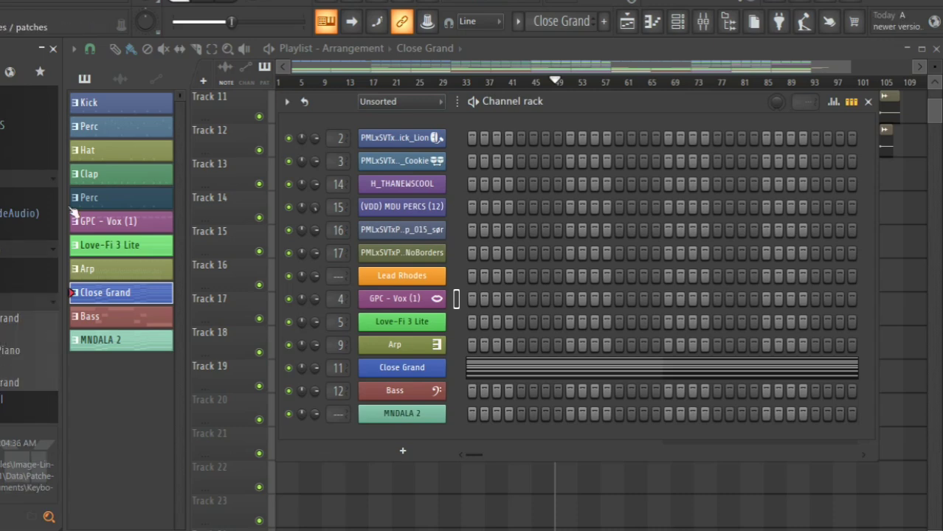
left_click(488, 377)
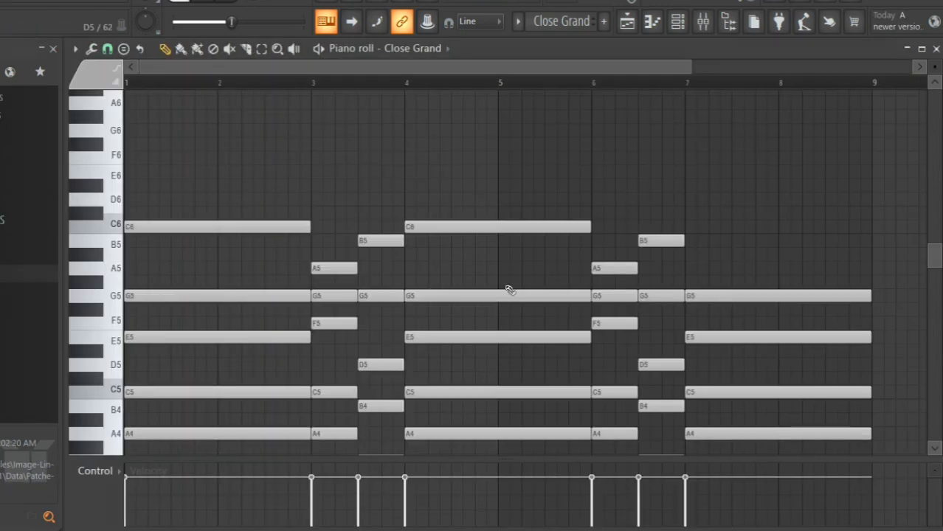
scroll(509, 293, "down", 4)
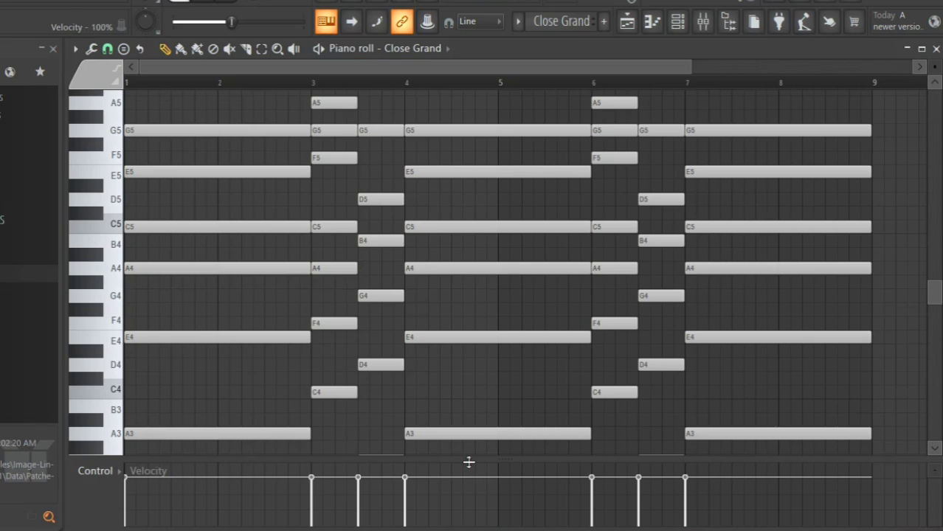
left_click_drag(466, 500, 467, 527)
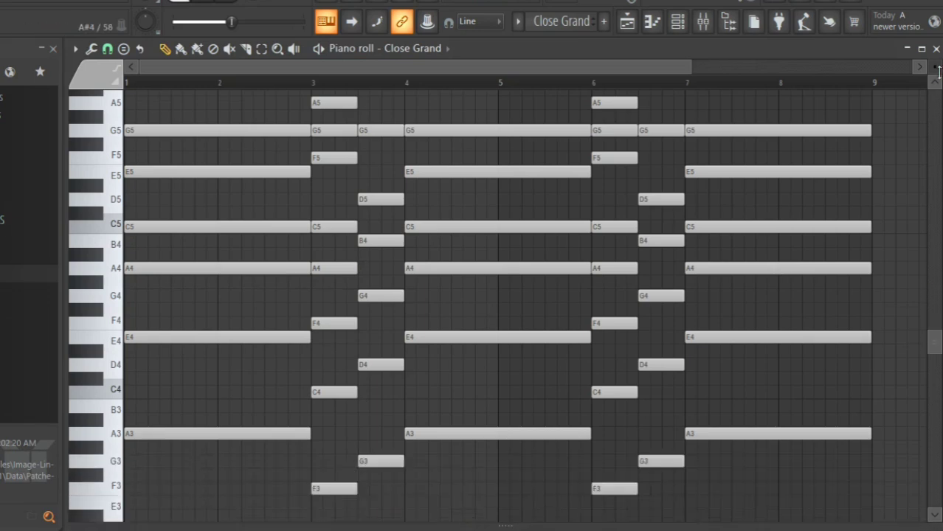
scroll(931, 71, "down", 2)
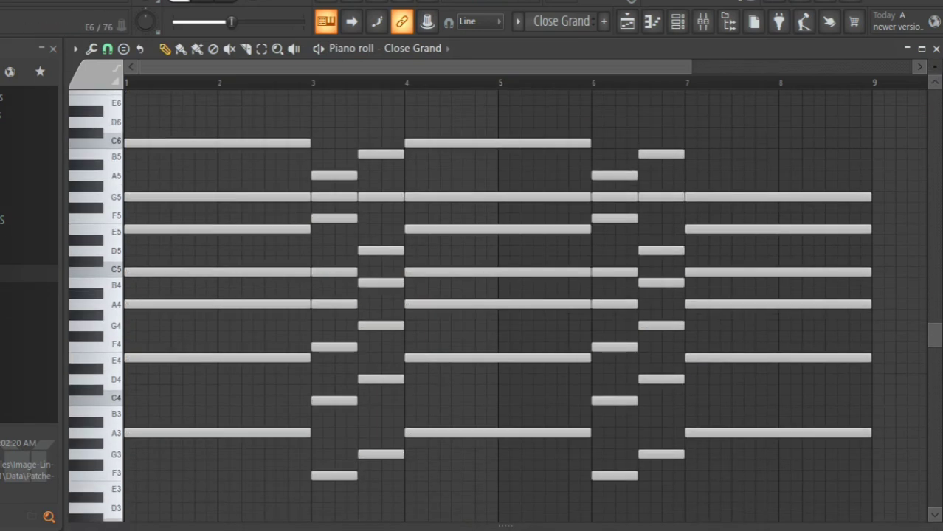
Play the Close Grand chords in the piano roll, stop playback and close the piano roll
key("space")
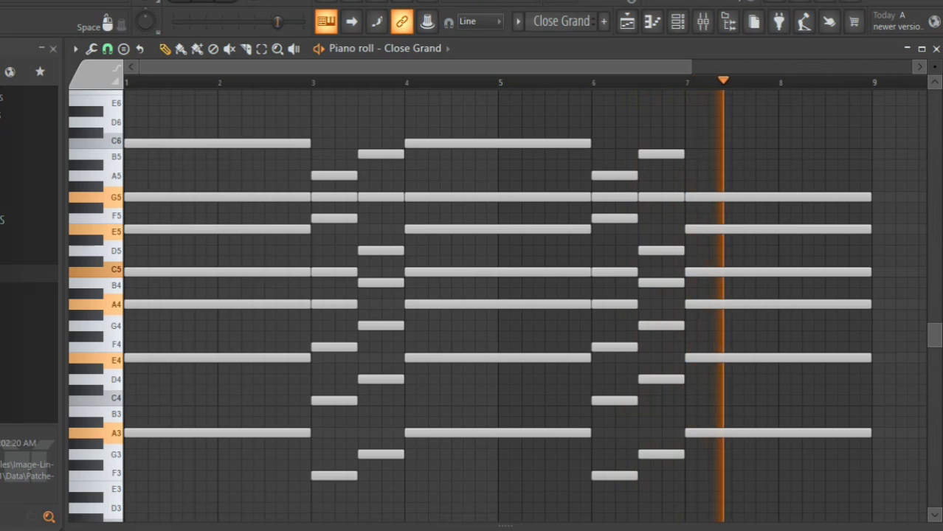
key("space")
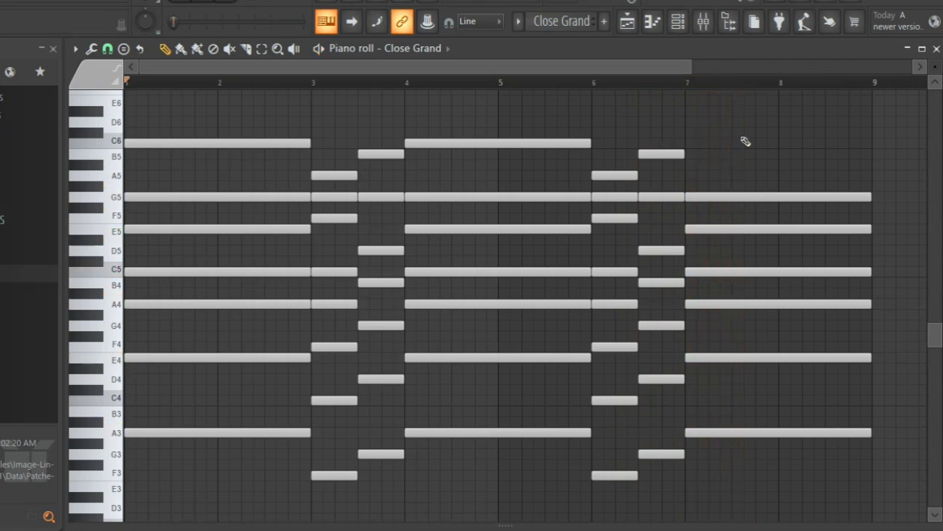
left_click(937, 49)
Open the Fruity parametric EQ 2 on the Close Grand mixer track to view its curve
left_click(703, 21)
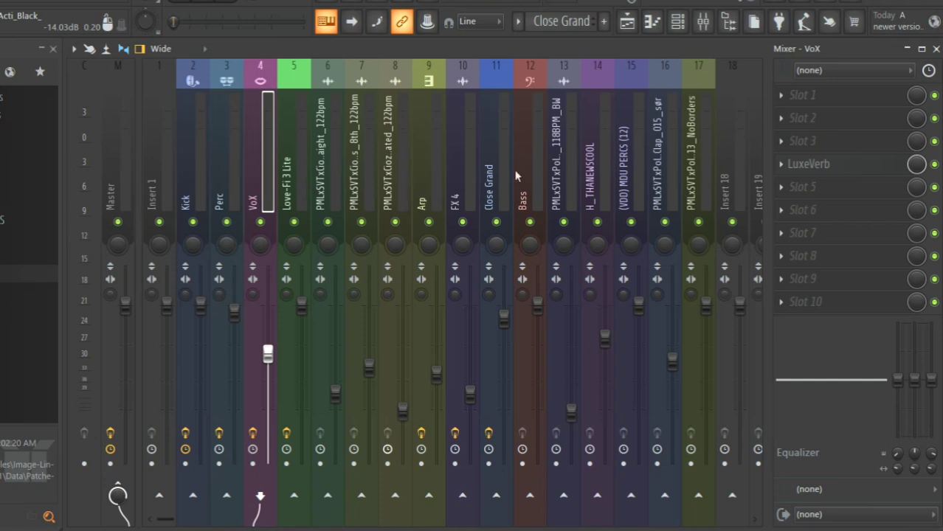
left_click(496, 164)
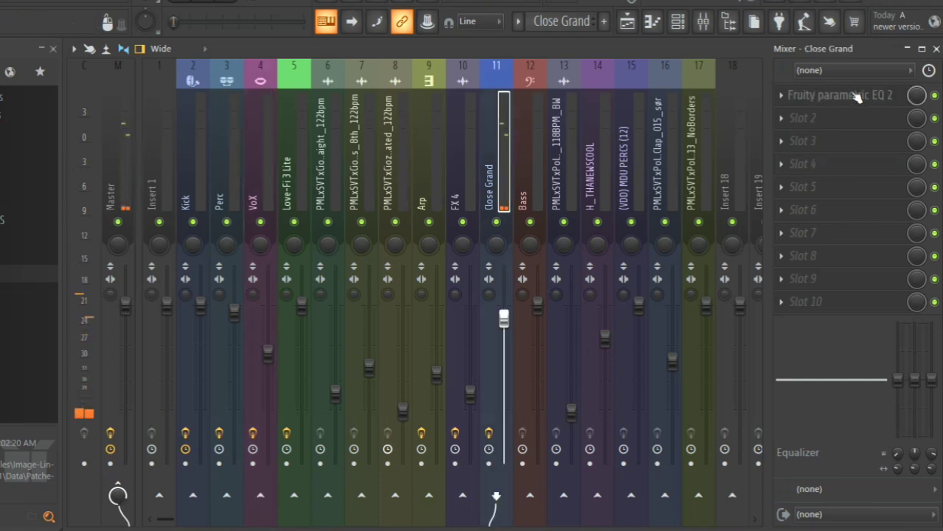
left_click(834, 95)
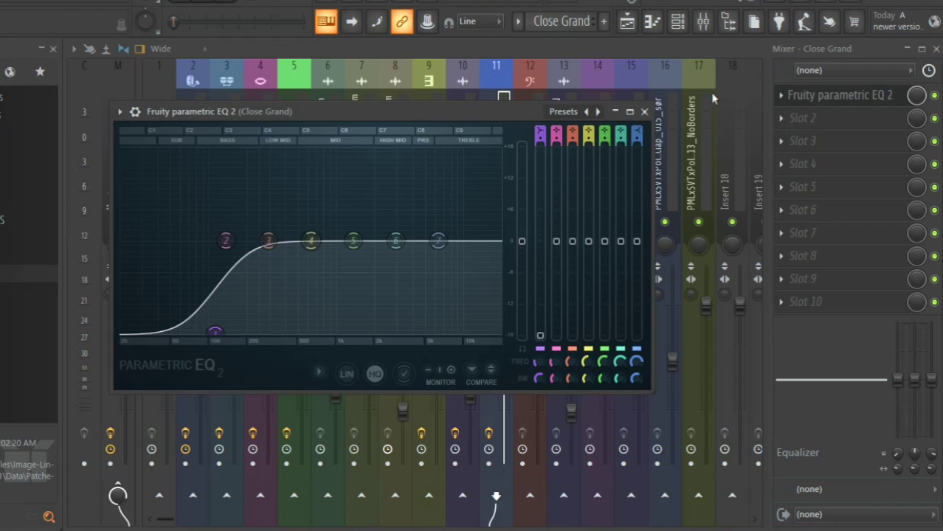
Close the Close Grand equalizer, the mixer and the channel rack to return to the playlist
left_click(644, 111)
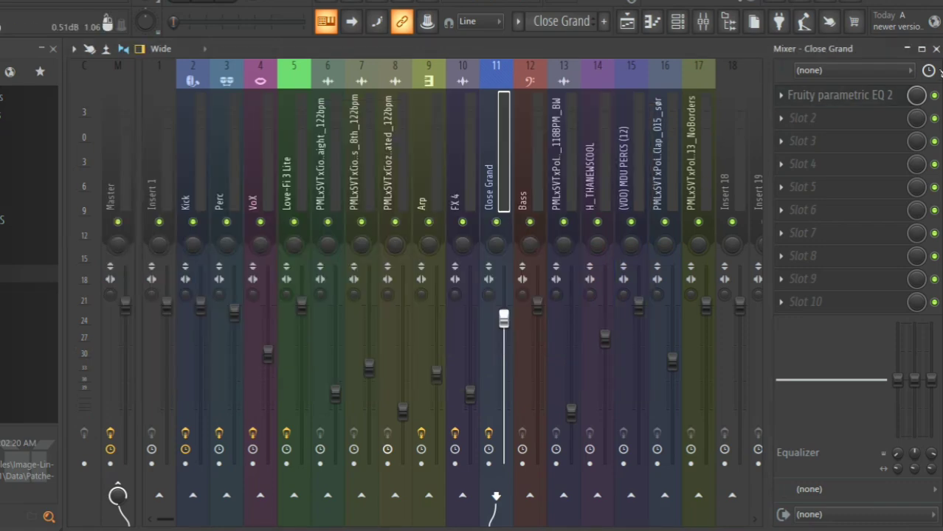
left_click(935, 48)
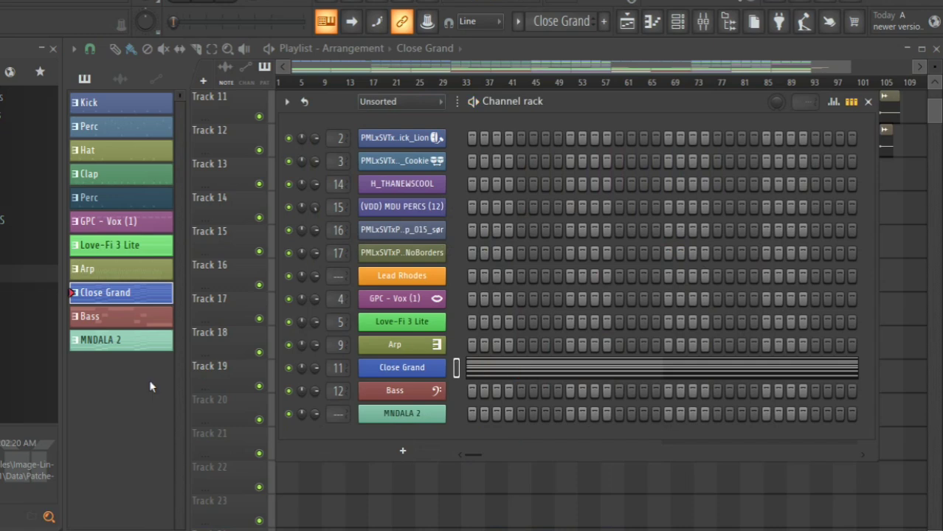
key("F6")
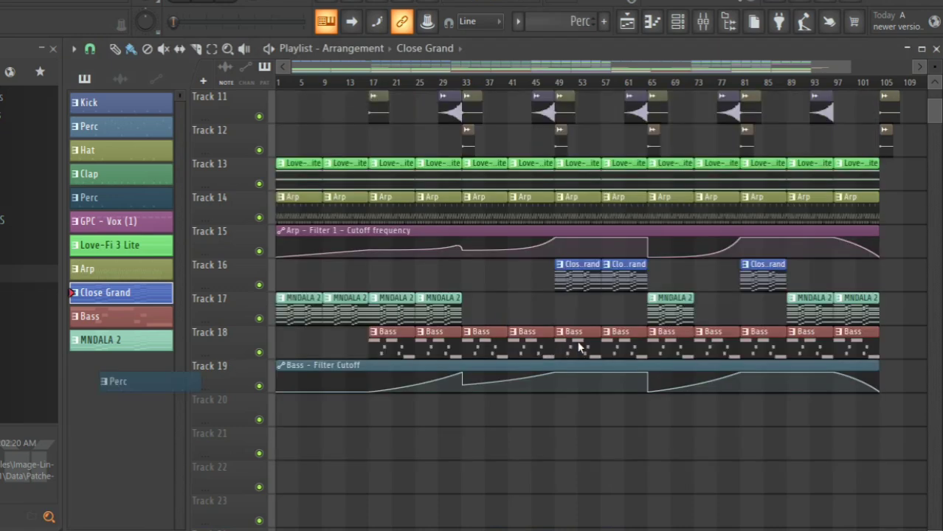
Select the Bass pattern and try a lower filter cutoff in the Bass channel's GMS synth
left_click(580, 342)
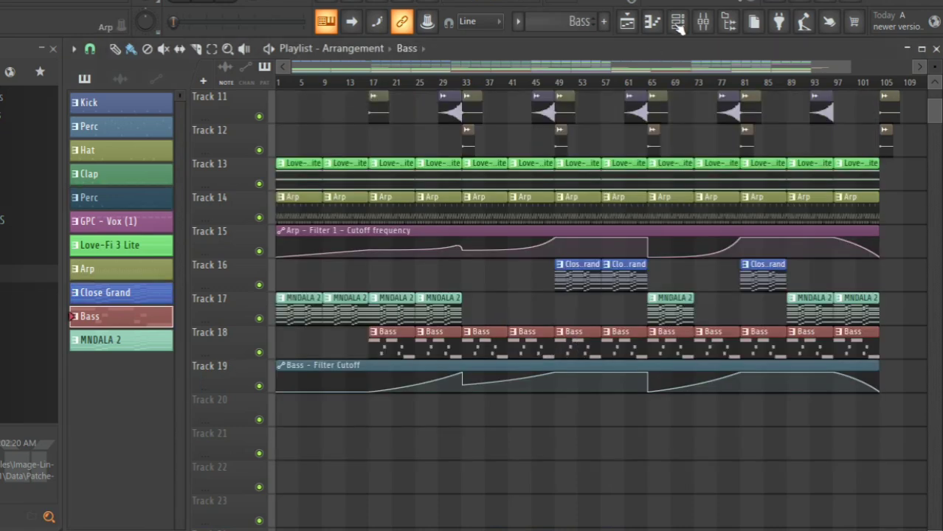
key("F6")
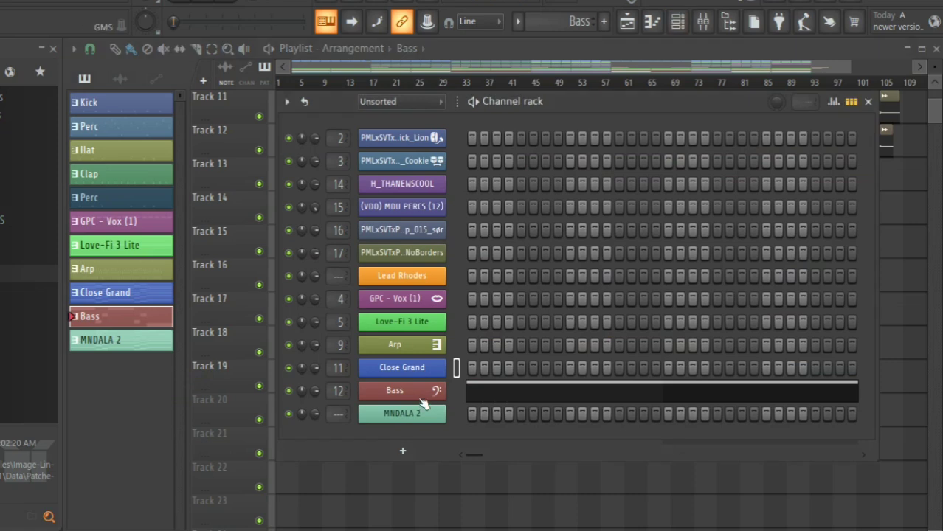
left_click(417, 394)
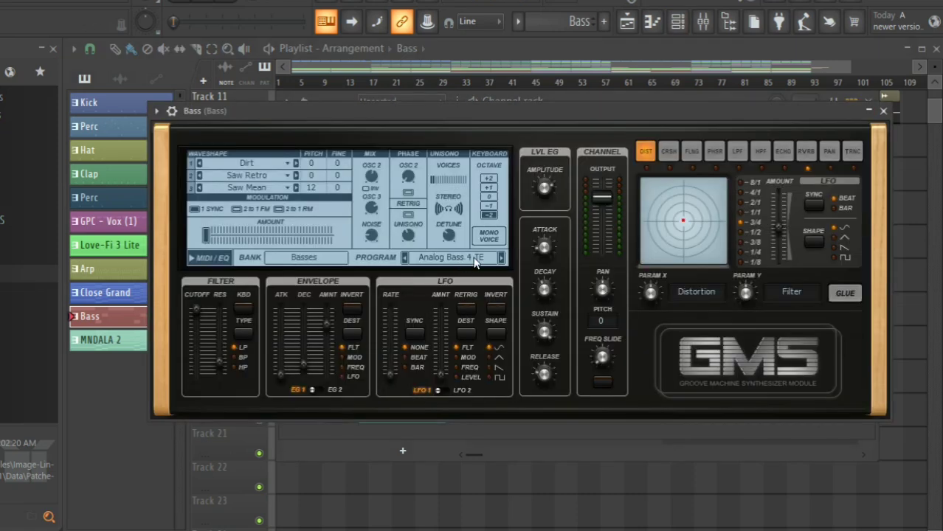
left_click_drag(197, 310, 197, 341)
key("Escape")
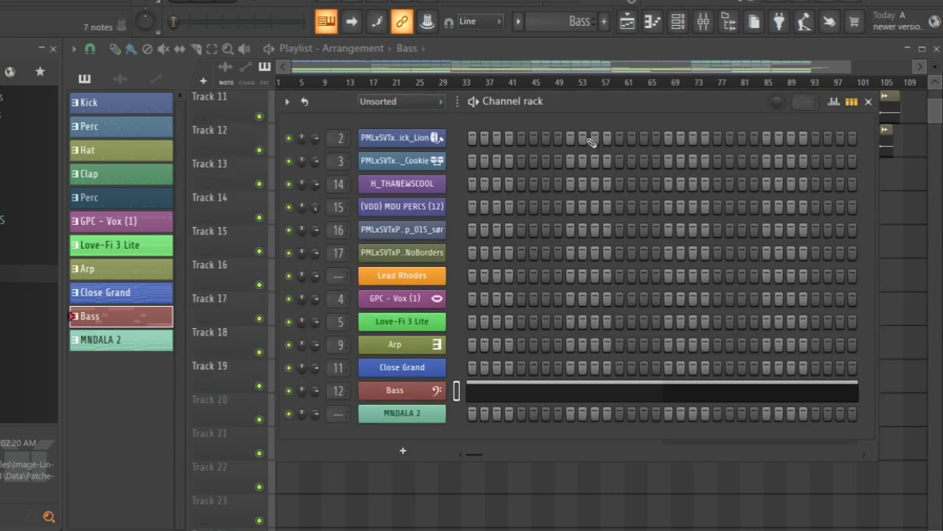
Play the Bass notes in the piano roll, stop playback and close the piano roll
key("F7")
key("space")
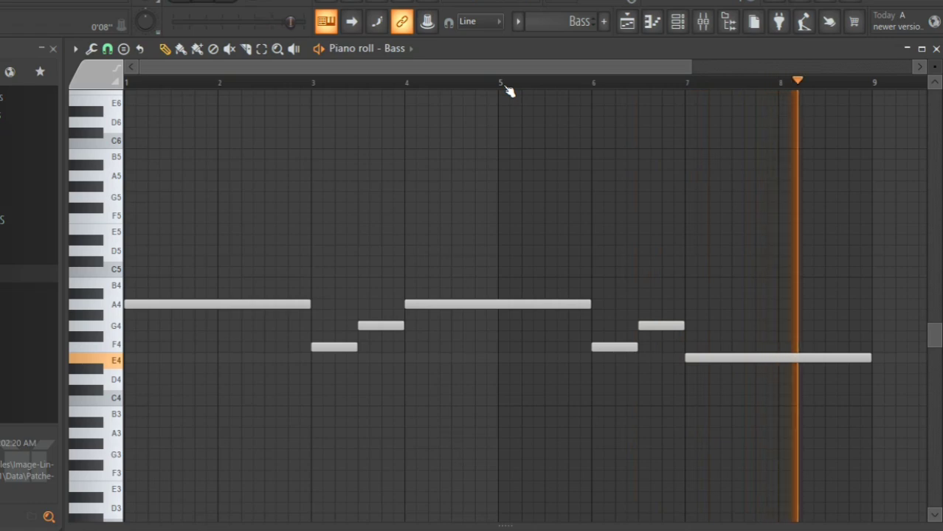
key("space")
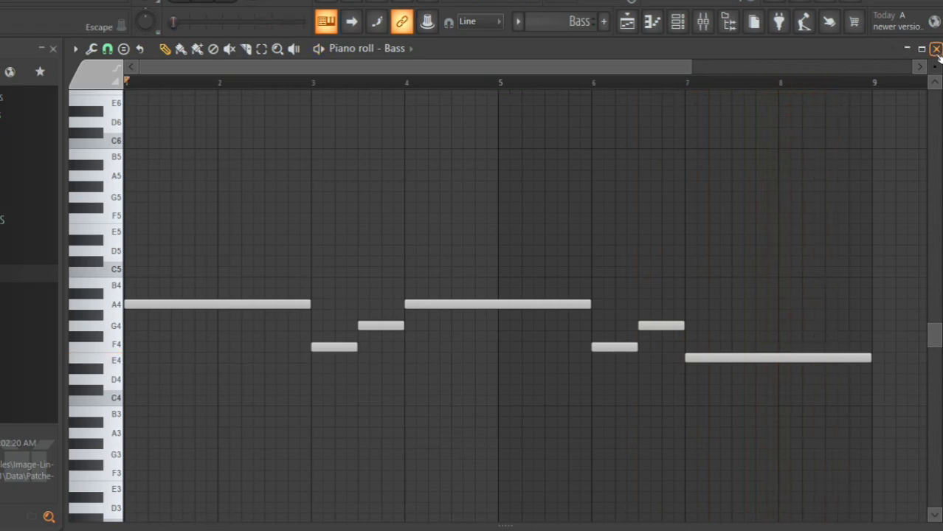
key("F7")
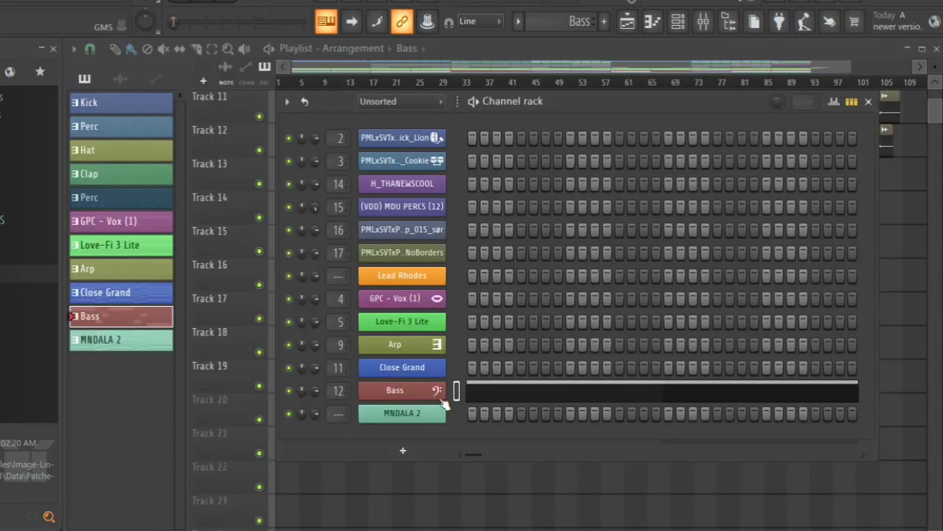
Audition the Bass with its GMS filter cutoff raised again, and close the synth
left_click(440, 397)
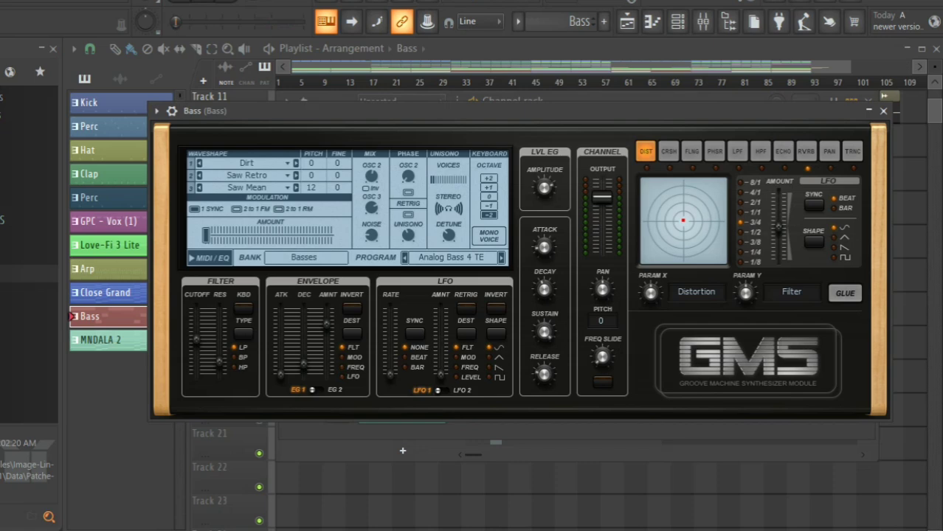
key("space")
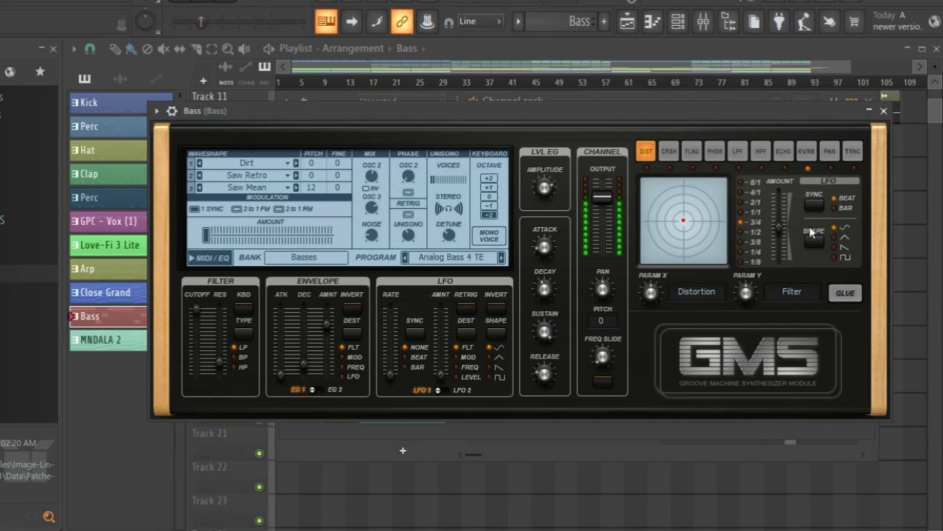
key("Escape")
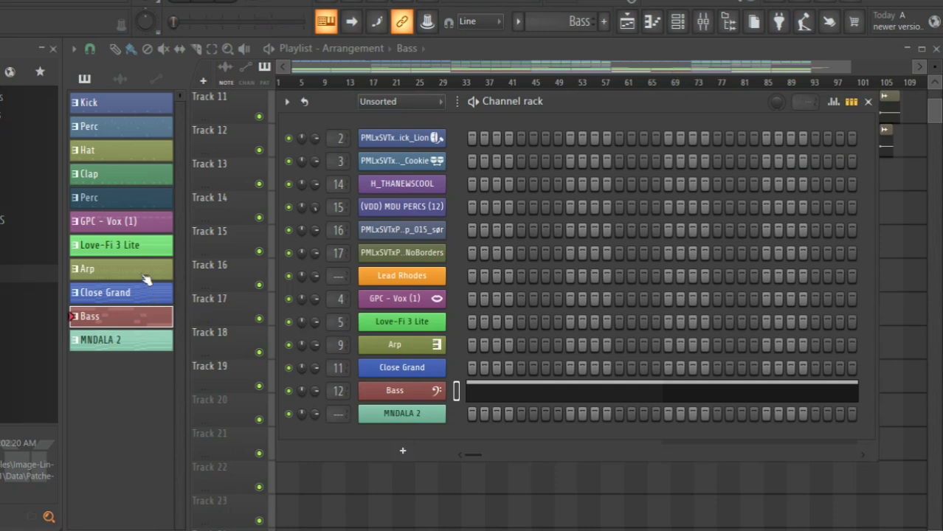
Select the Love-Fi 3 Lite pattern and view the plugin's preset and settings from the channel rack
left_click(132, 247)
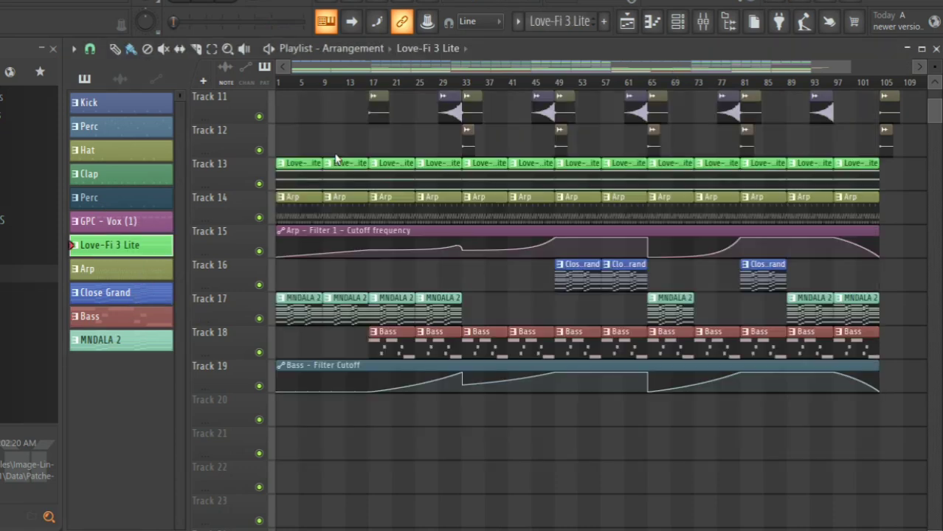
left_click(678, 24)
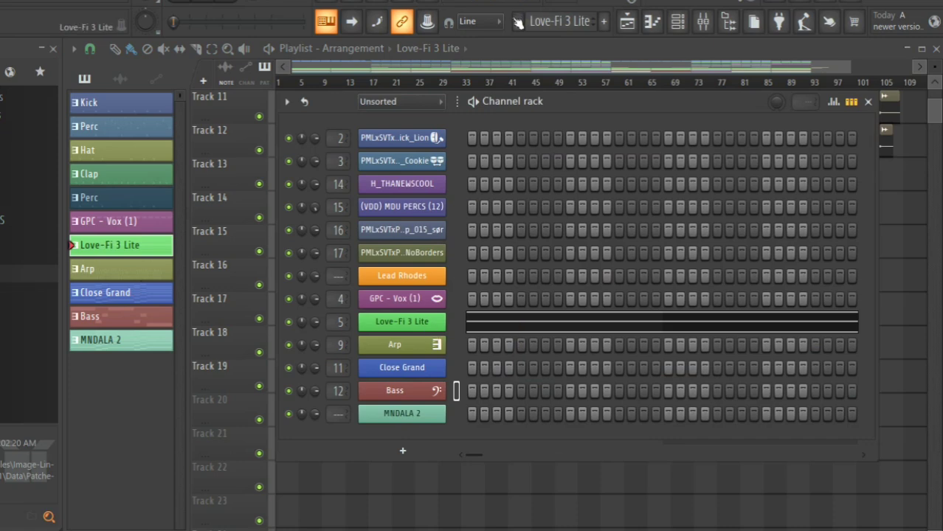
left_click(519, 23)
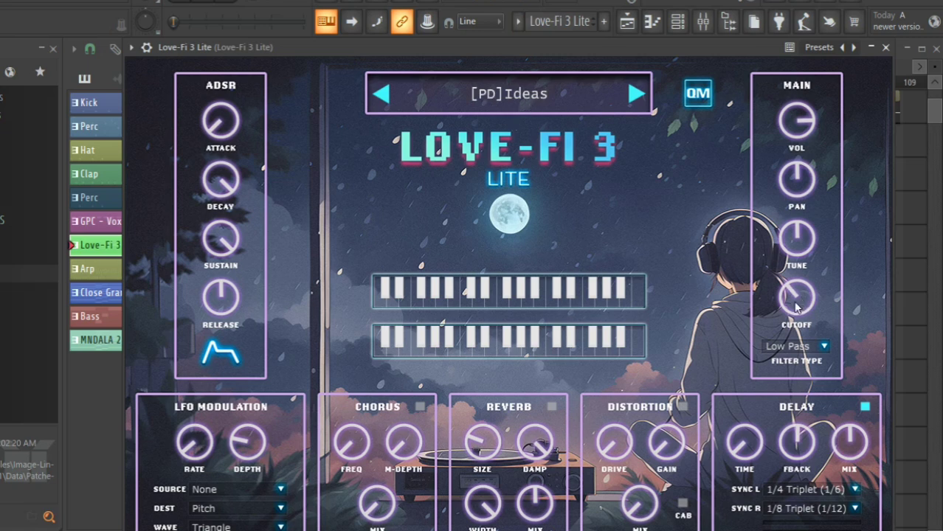
left_click(886, 47)
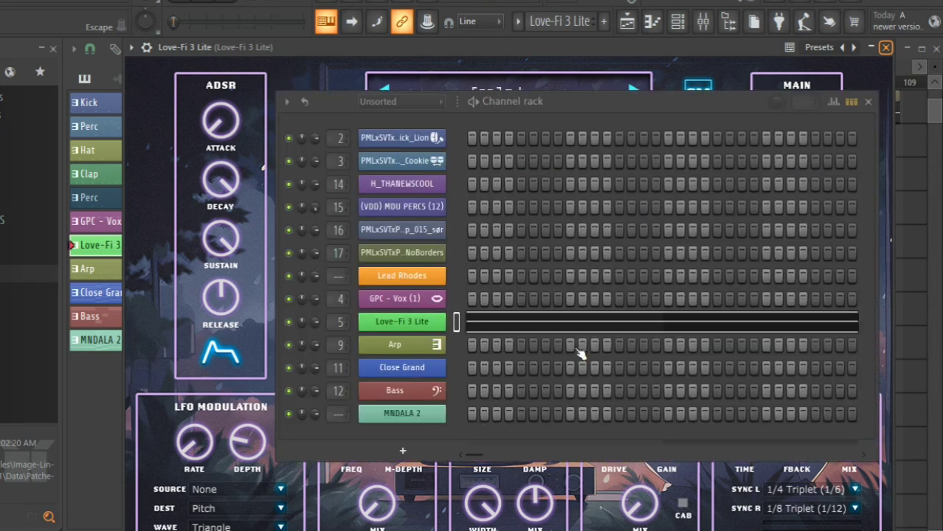
Play the Love-Fi 3 Lite pattern's sustained notes in the piano roll and close the piano roll
left_click(539, 322)
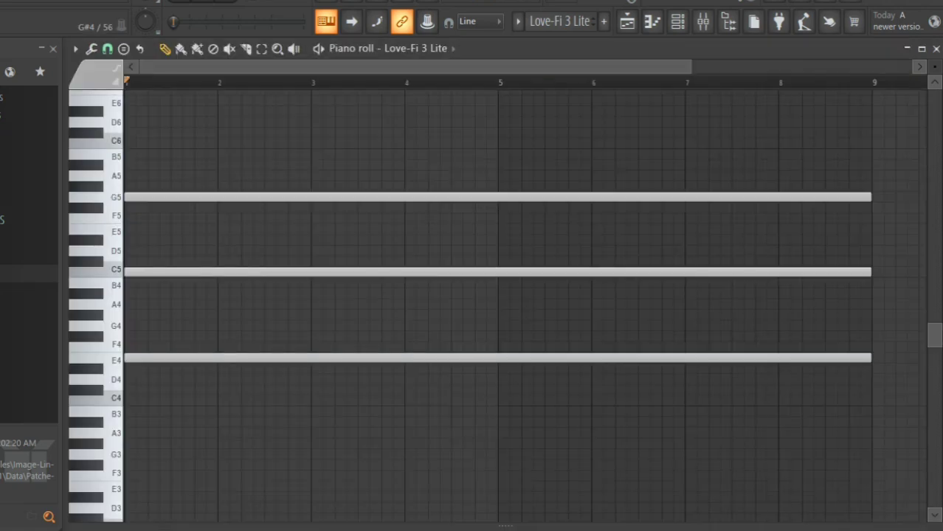
key("space")
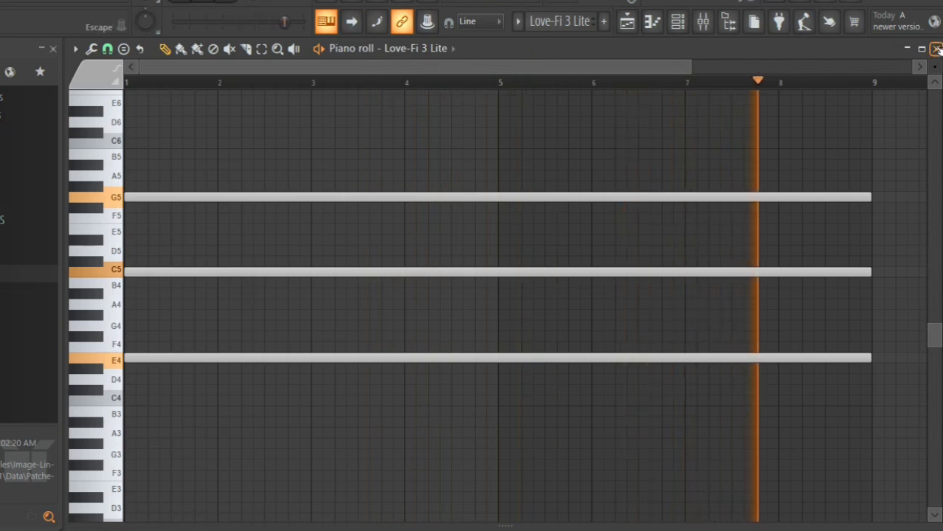
key("F7")
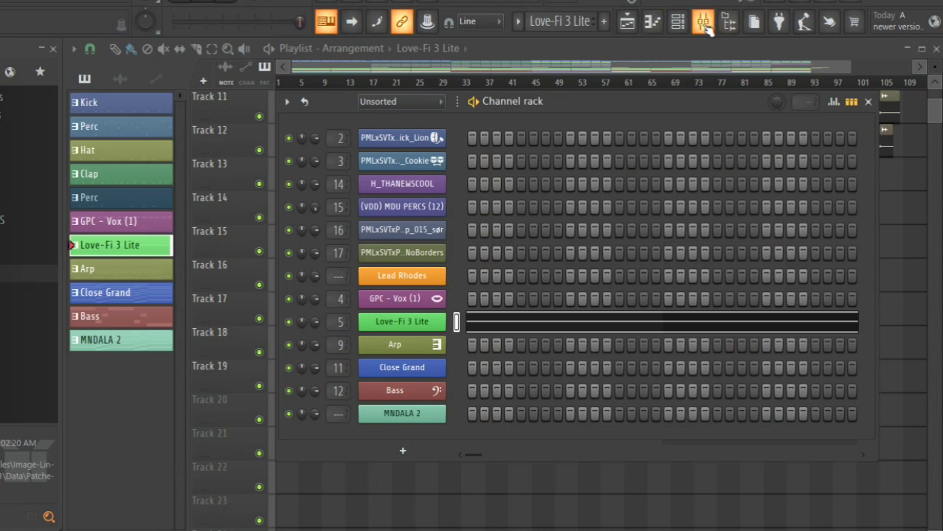
View the Fruity parametric EQ 2 curve on the Love-Fi 3 Lite mixer track and close the mixer
left_click(703, 22)
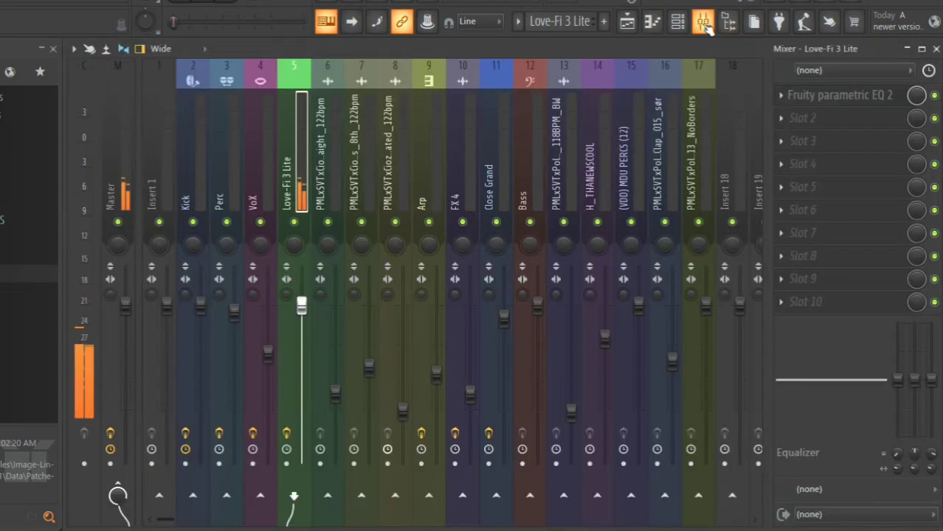
left_click(808, 98)
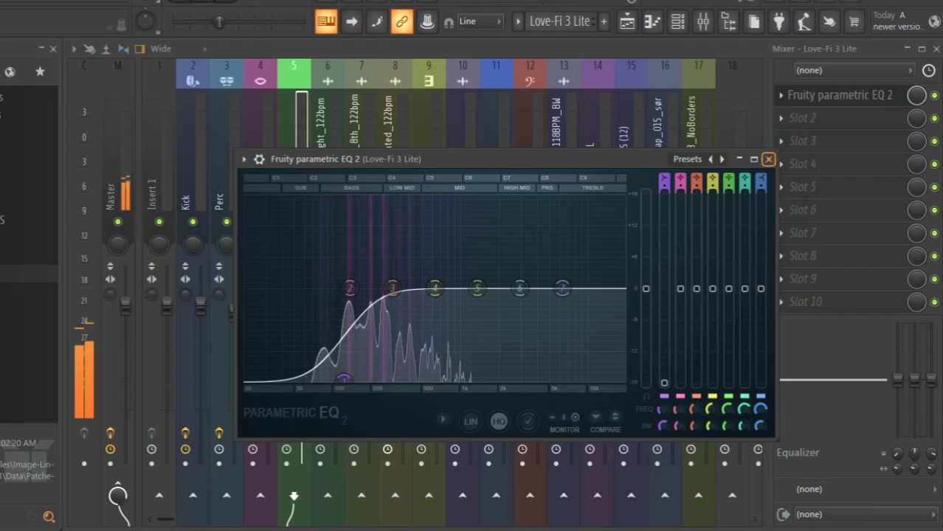
left_click(937, 49)
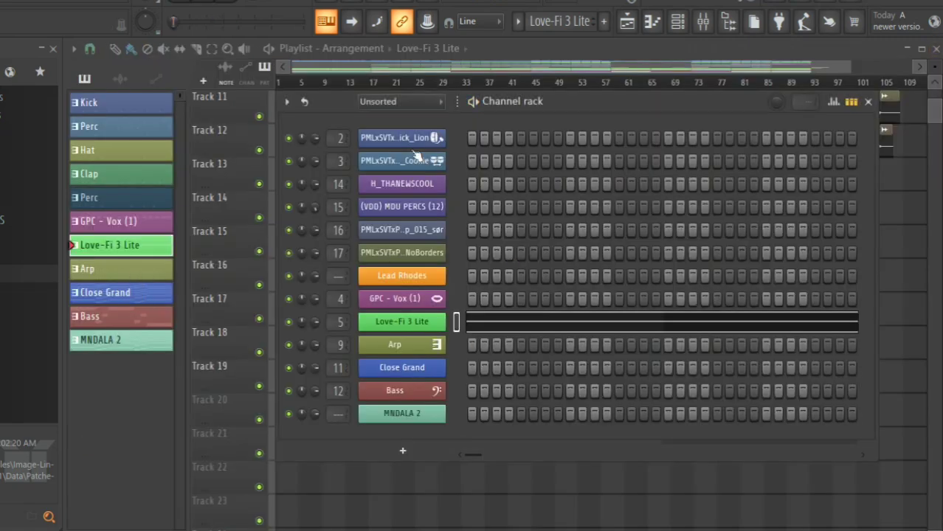
Select the Arp pattern and view the Filter 1 settings of the Arp channel's Sytrus synth
left_click(428, 196)
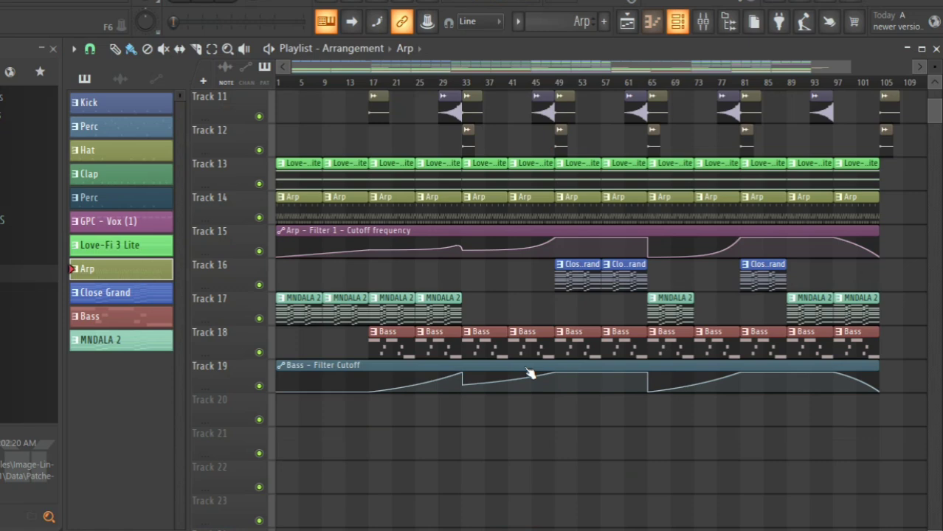
key("F6")
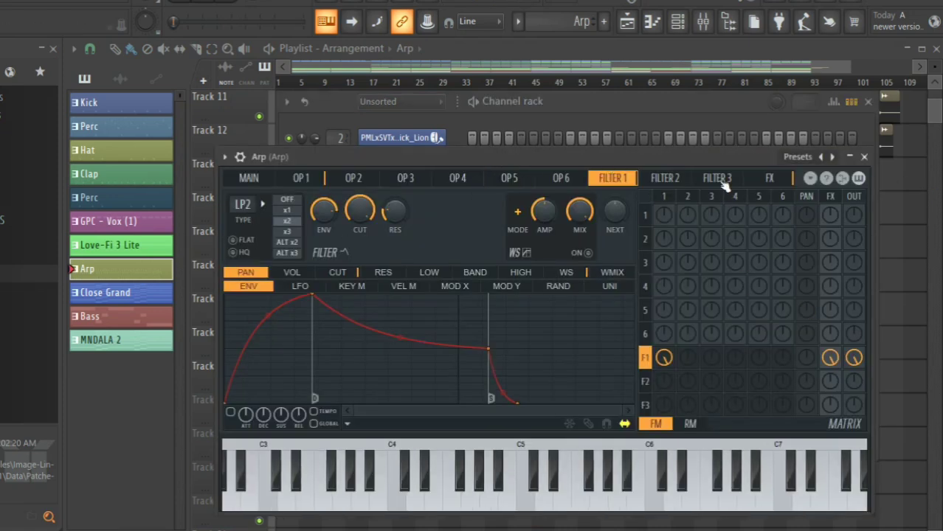
key("Escape")
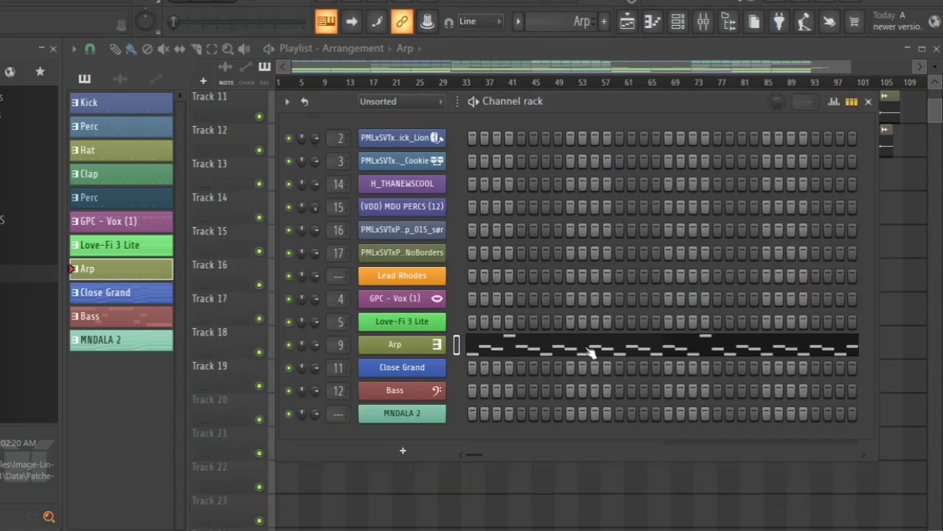
Play the Arp notes in the piano roll, zoom in on the opening bars and stop playback
left_click(592, 353)
scroll(578, 349, "up", 2)
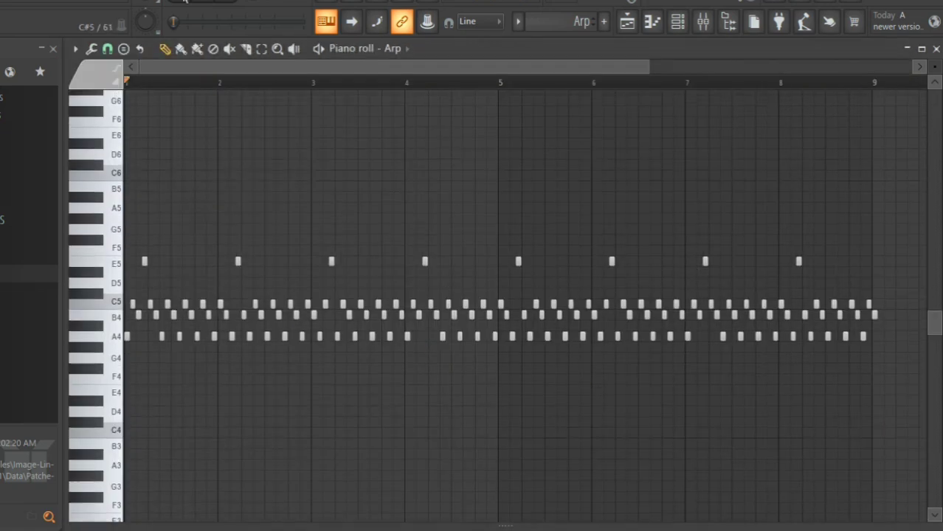
key("space")
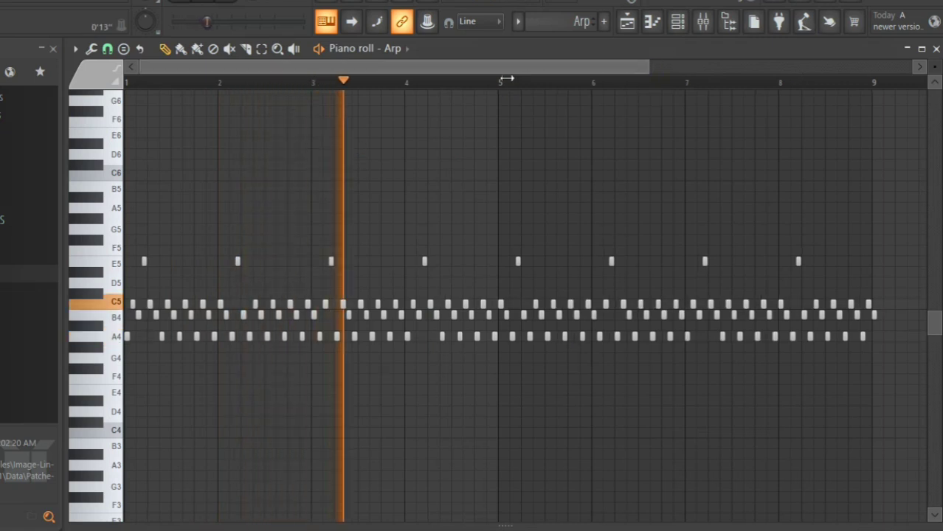
left_click_drag(505, 77, 293, 114)
key("space")
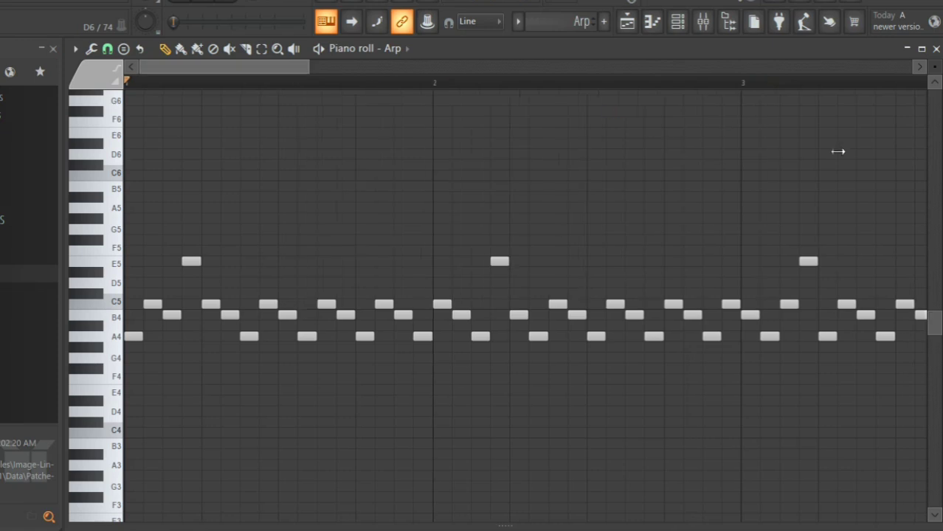
Examine the full run of Arp notes at different zoom levels and close the piano roll
scroll(838, 150, "down", 5, "ctrl")
left_click_drag(635, 277, 355, 204, "ctrl")
left_click_drag(139, 196, 107, 196, "ctrl")
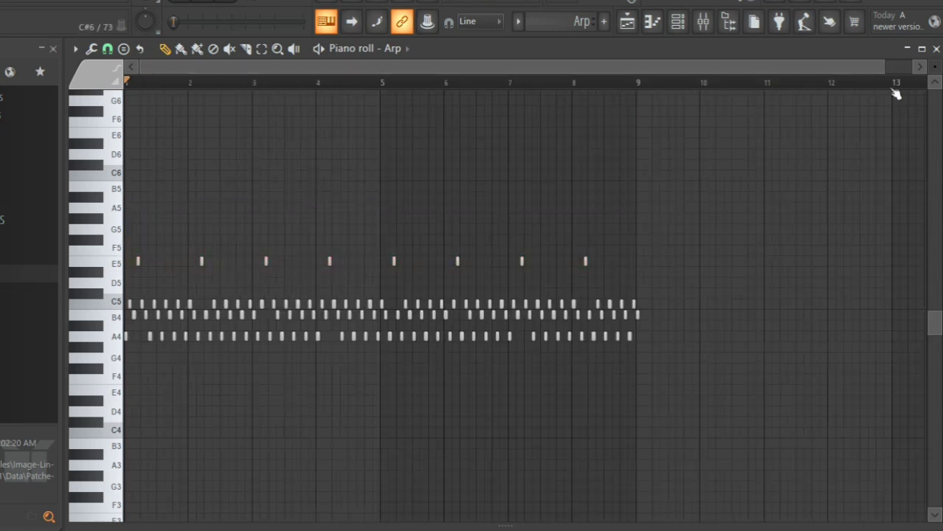
left_click_drag(883, 68, 318, 116)
left_click(936, 48)
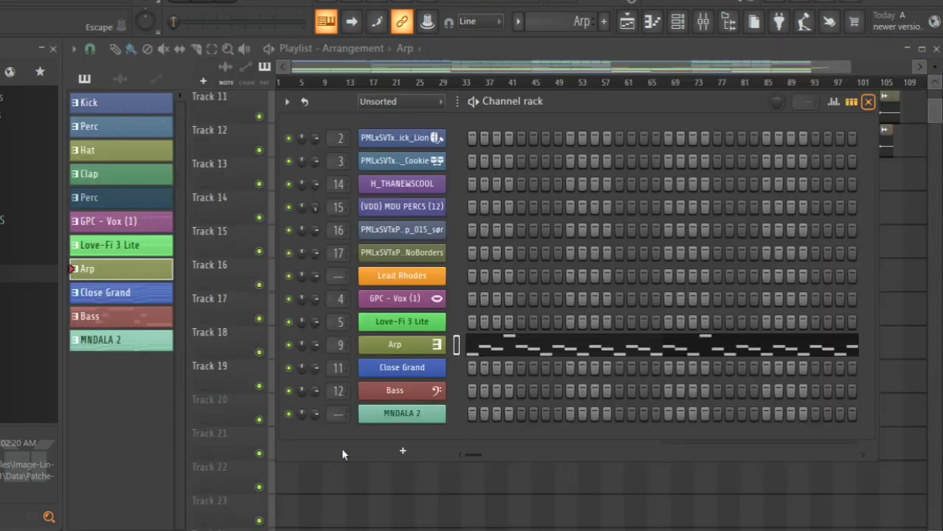
Cut the Arp channel's notes and paste them into the MNDALA 2 channel within the Arp pattern
right_click(417, 350)
left_click(591, 315)
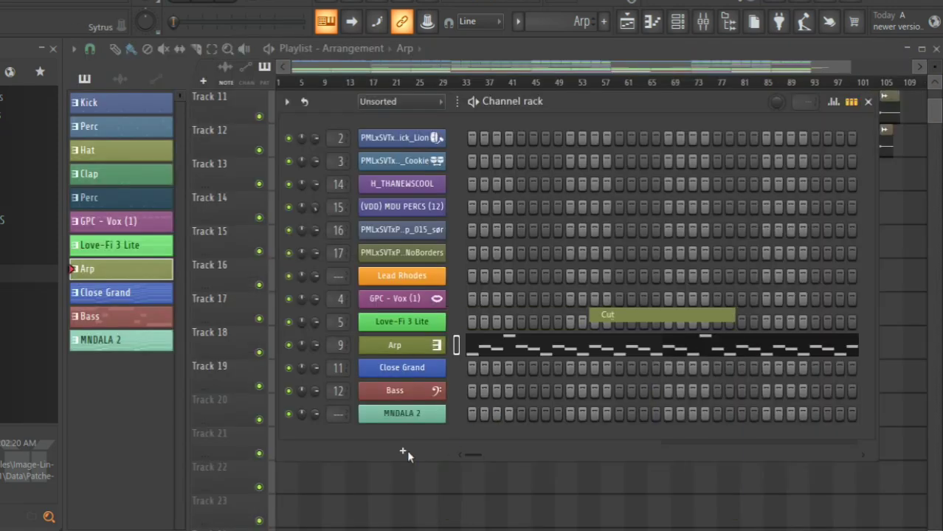
right_click(413, 417)
left_click(615, 343)
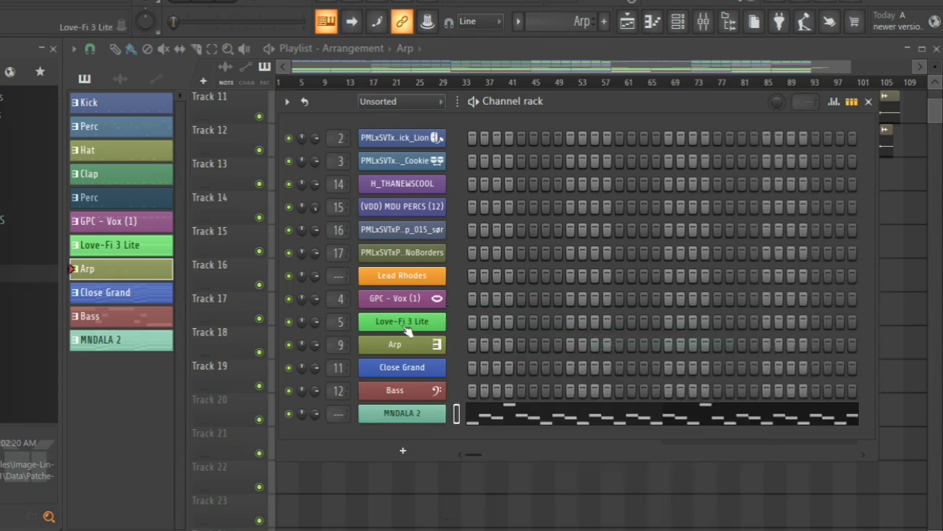
Open the Love-Fi 3 Lite channel's piano roll in the Arp pattern and enter the opening notes A4, C5 and B4
right_click(406, 328)
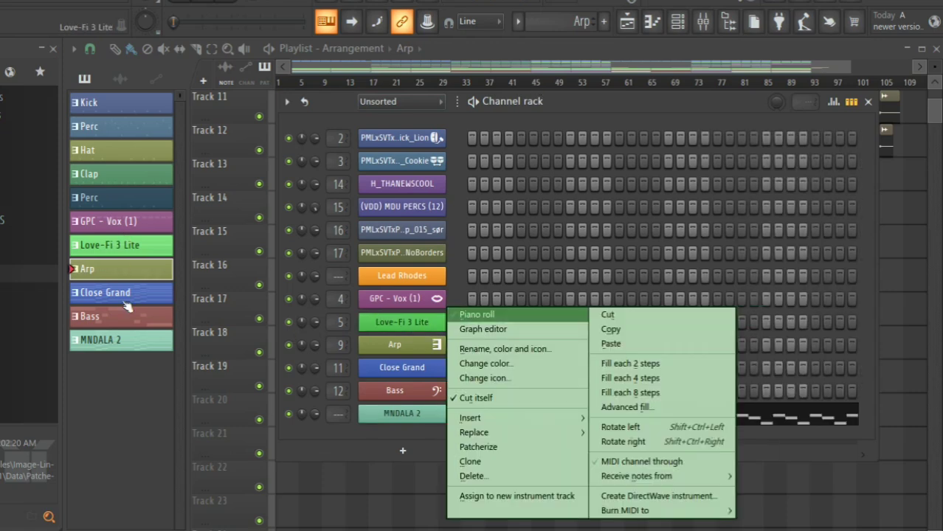
left_click(473, 315)
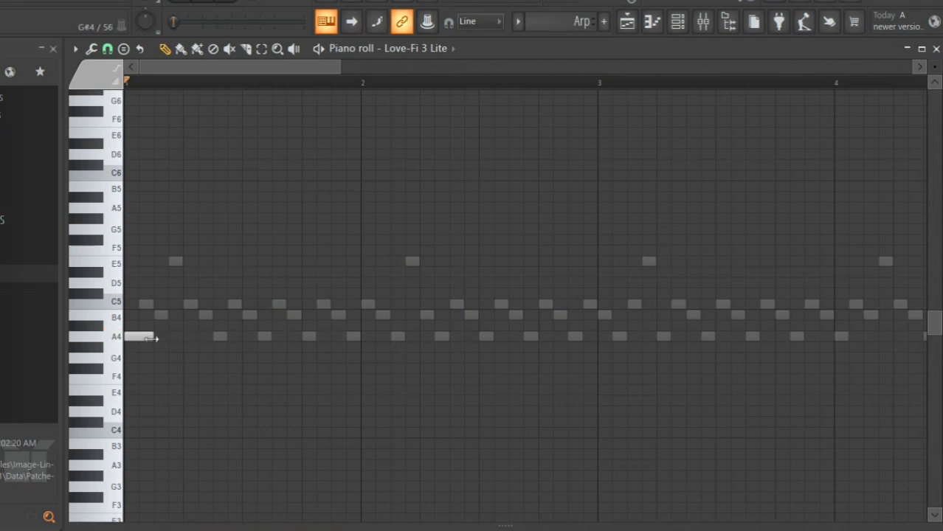
left_click(147, 308)
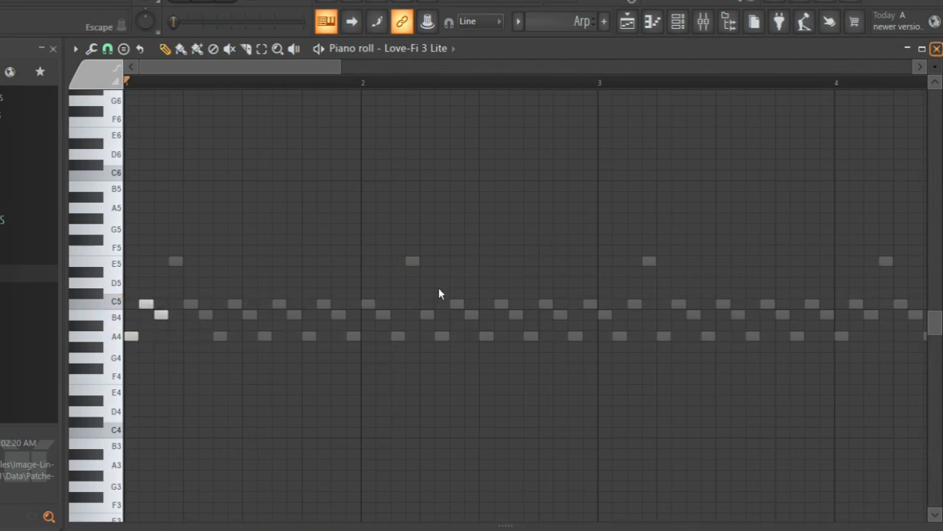
Move the three notes from the Love-Fi 3 Lite channel to the Arp channel and mute MNDALA 2
key("F6")
key("F5")
right_click(414, 327)
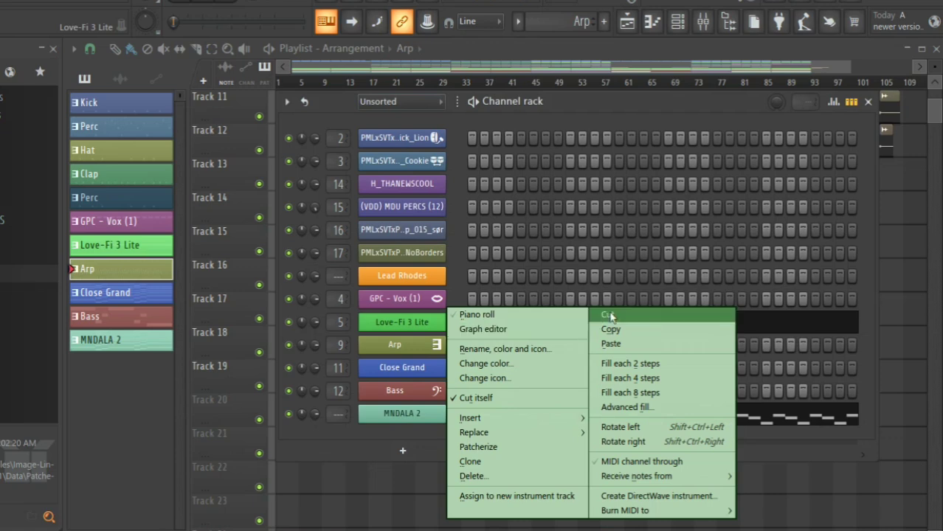
left_click(598, 313)
right_click(442, 344)
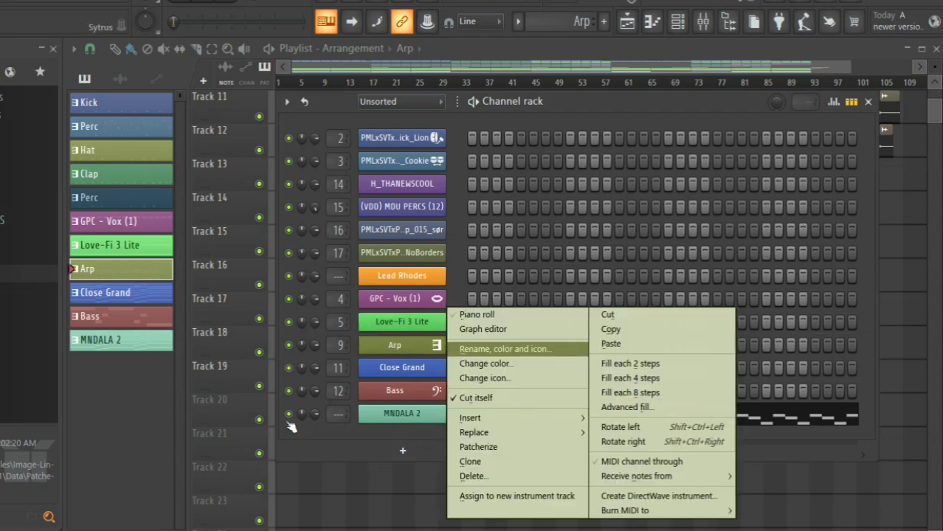
left_click(616, 288)
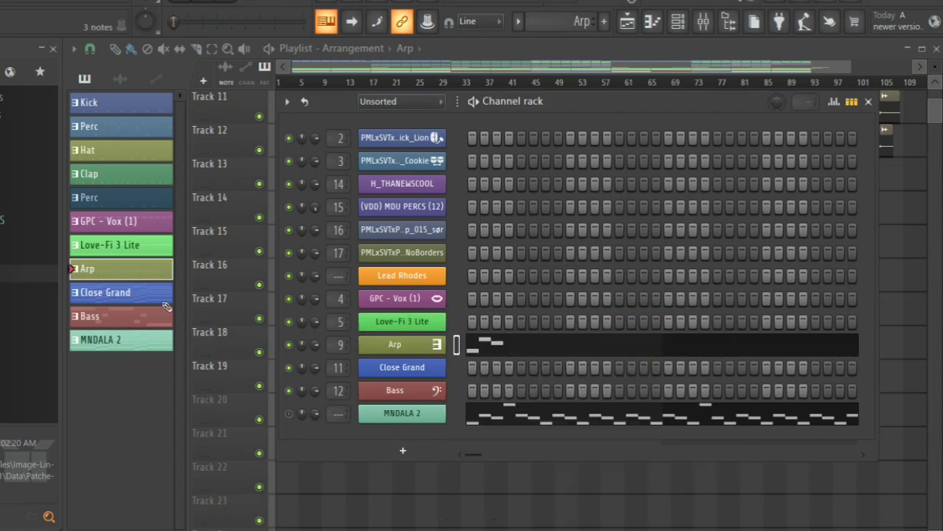
Repeat the A4, C5, B4 figure up to bar 9 in the Arp channel's piano roll and play it back
left_click(495, 347)
key("space")
key("space")
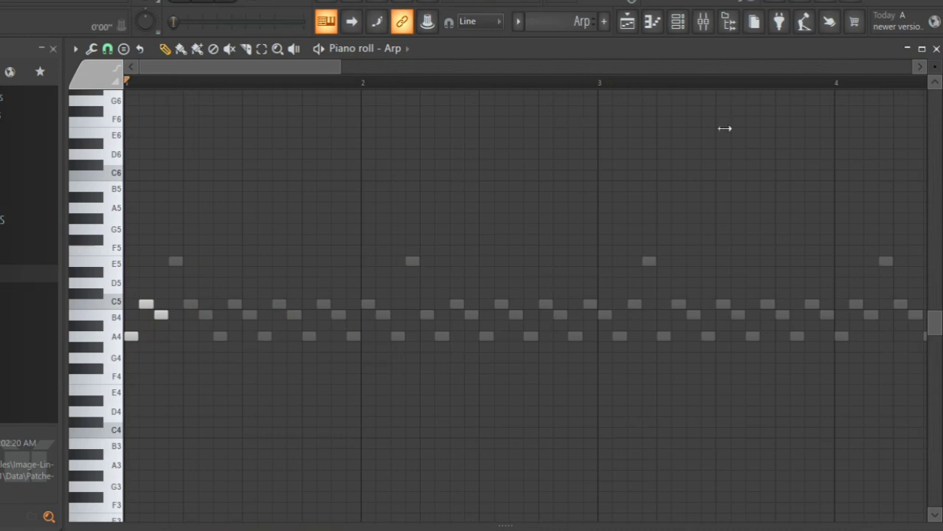
key("ctrl+Right")
key("Page_Down")
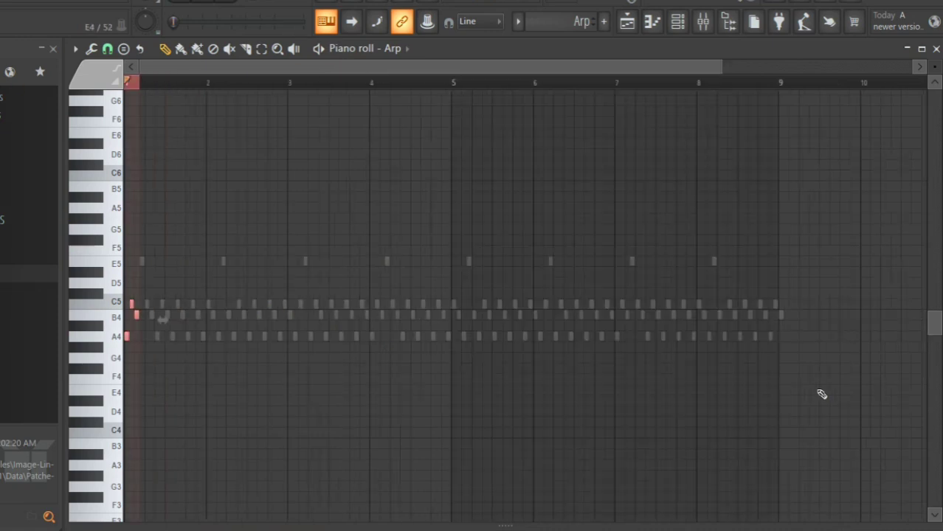
key("space")
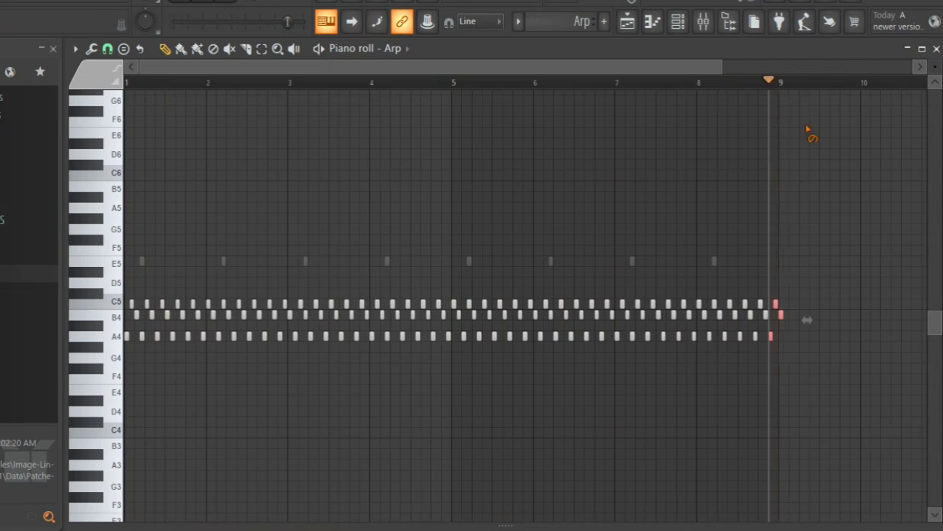
key("space")
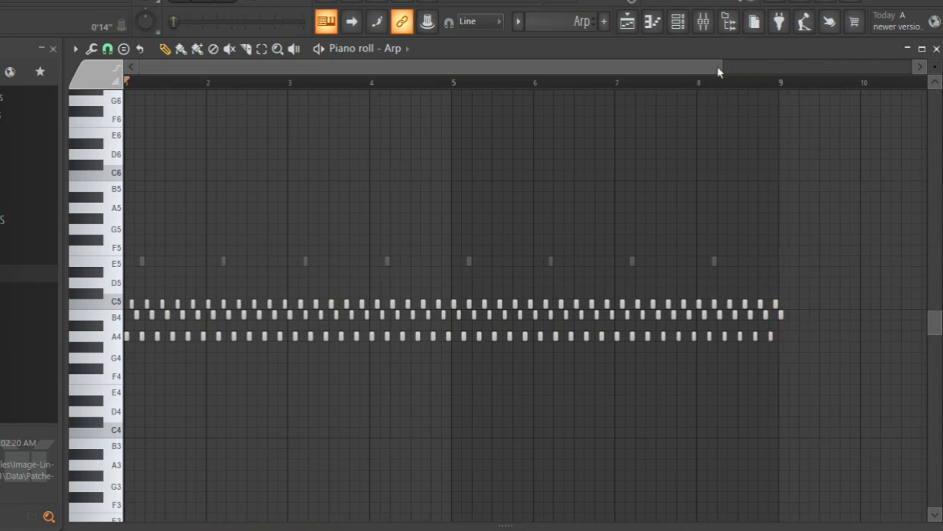
Raise the fourth note of bar 1 and the C5 note over the bar 2 ghost note to E5, auditioning the pattern
left_click_drag(705, 65, 190, 66)
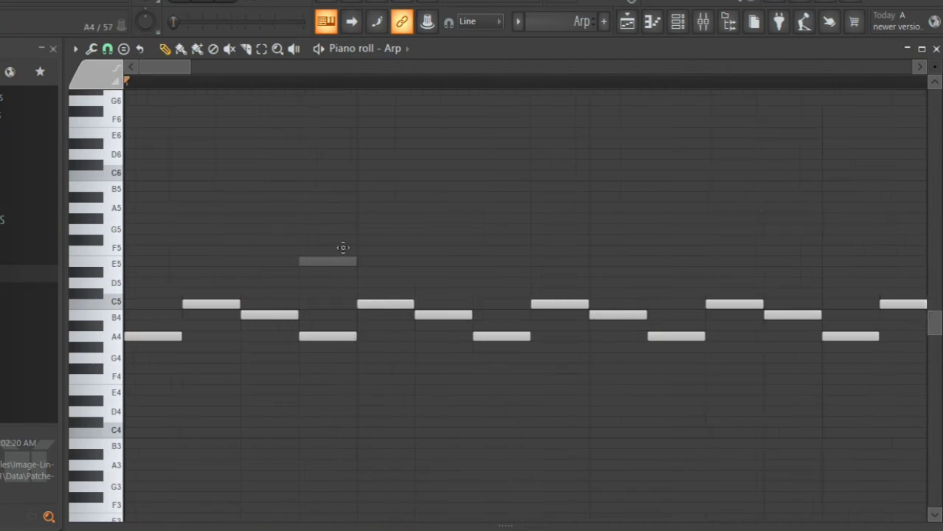
left_click_drag(342, 247, 340, 260)
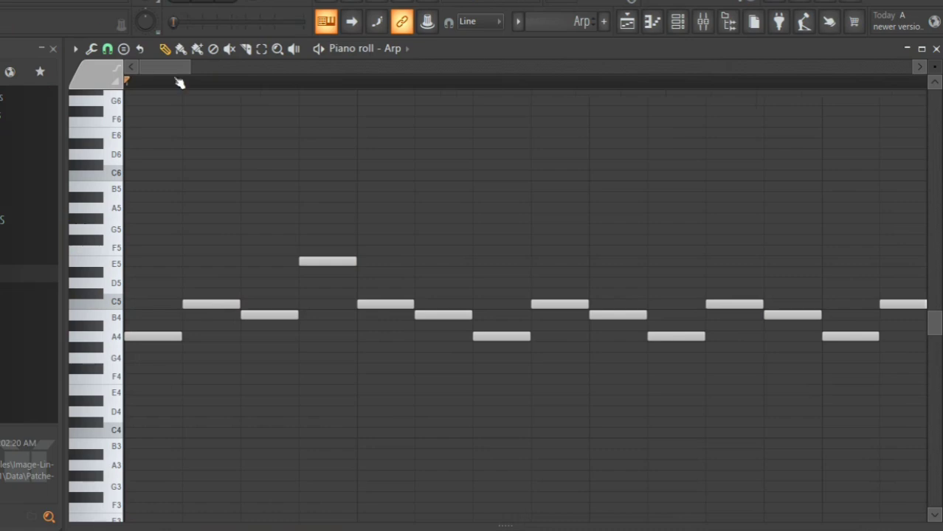
key("space")
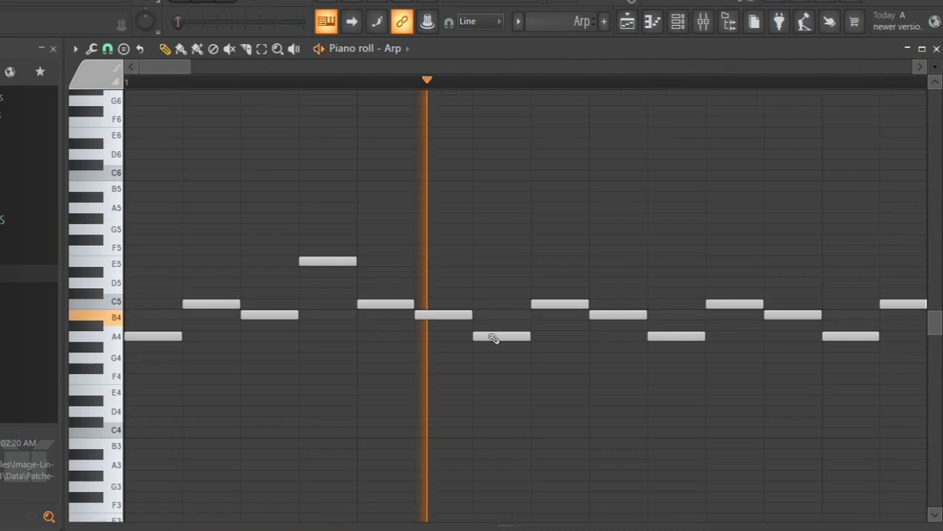
scroll(494, 338, "down", 3)
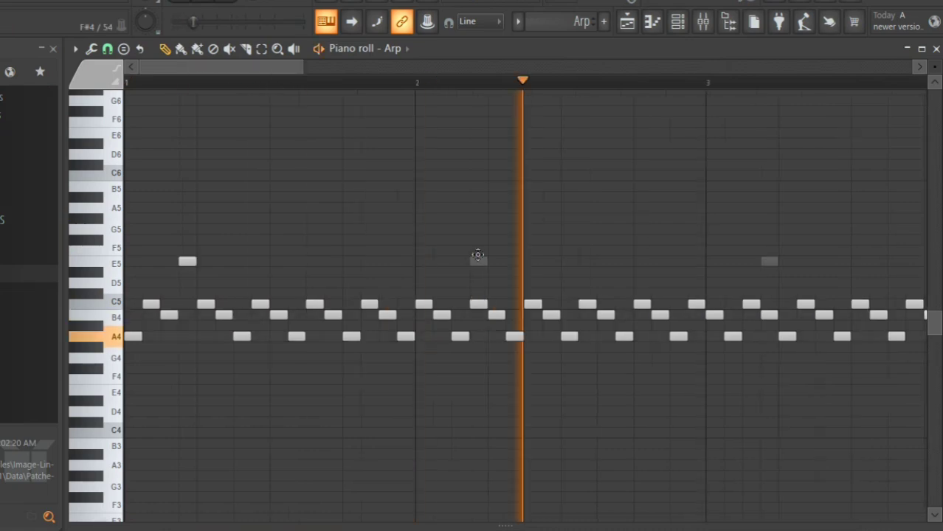
key("space")
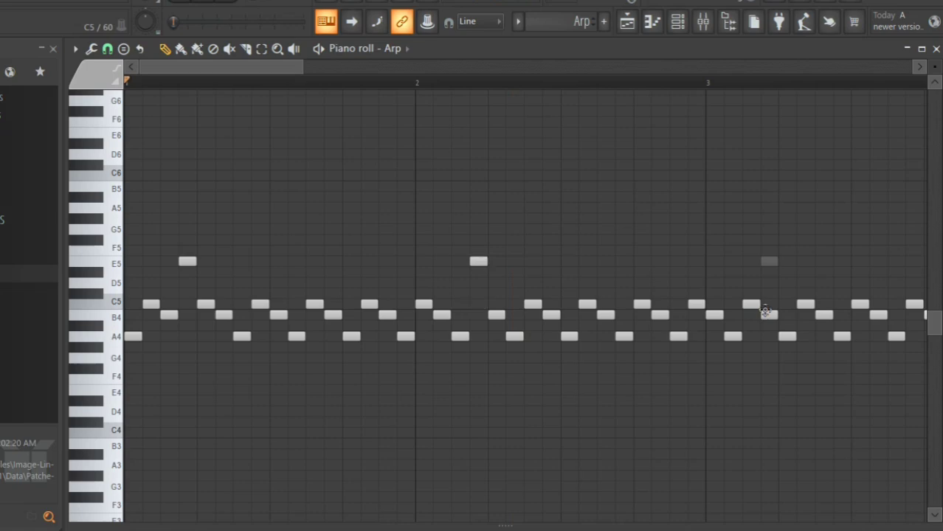
Raise one Arp note in each of bars 3, 4 and 5 to E5 to match the ghost notes while playing the pattern
left_click_drag(766, 315, 766, 262)
key("space")
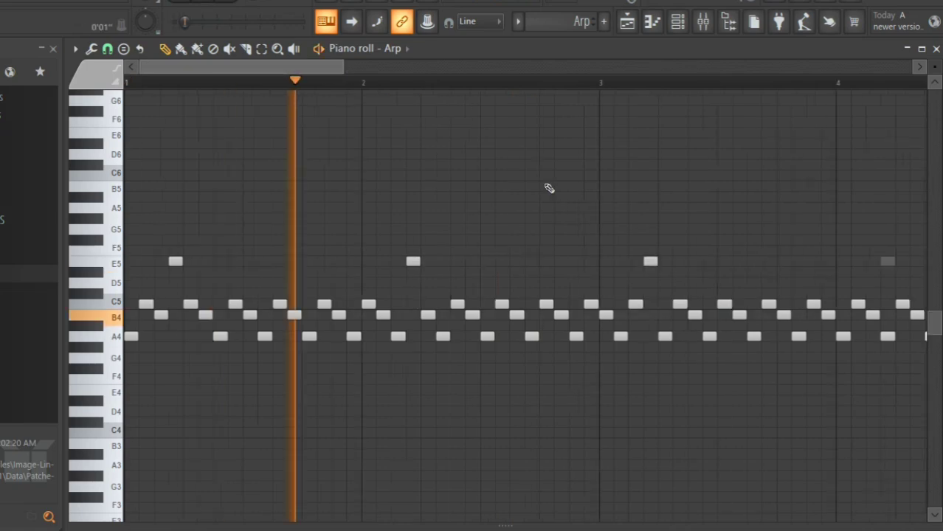
scroll(622, 333, "down", 3, "ctrl")
left_click_drag(625, 274, 622, 263)
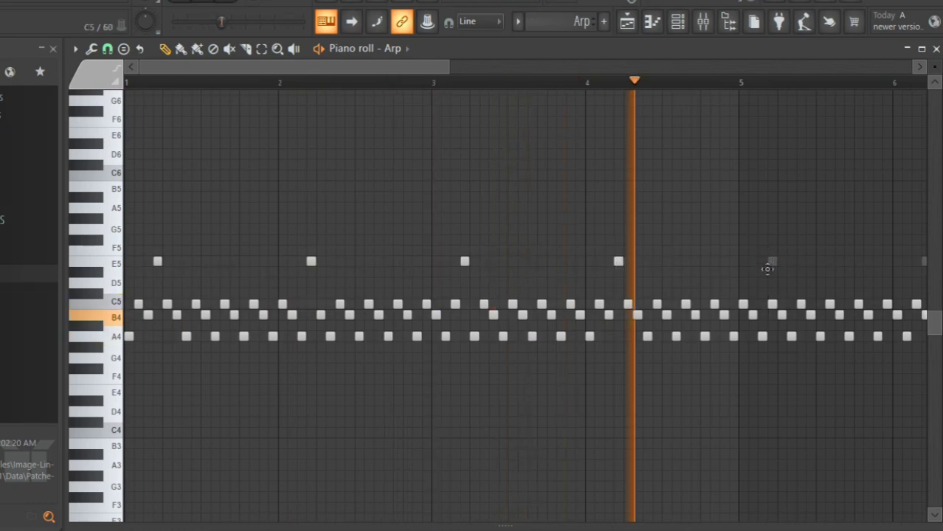
left_click_drag(768, 263, 773, 251)
key("shift+Down")
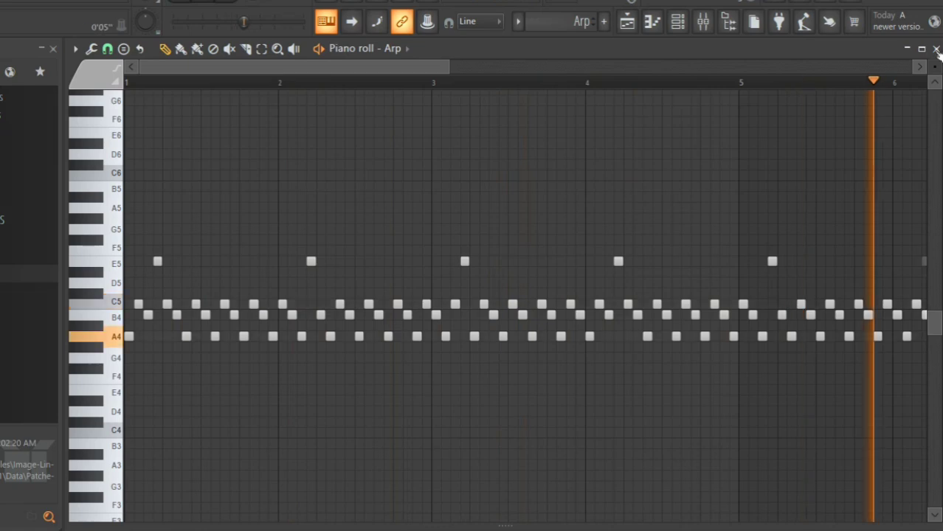
Cut the MNDALA 2 channel's notes, paste them back into the Arp channel and play the pattern
key("F7")
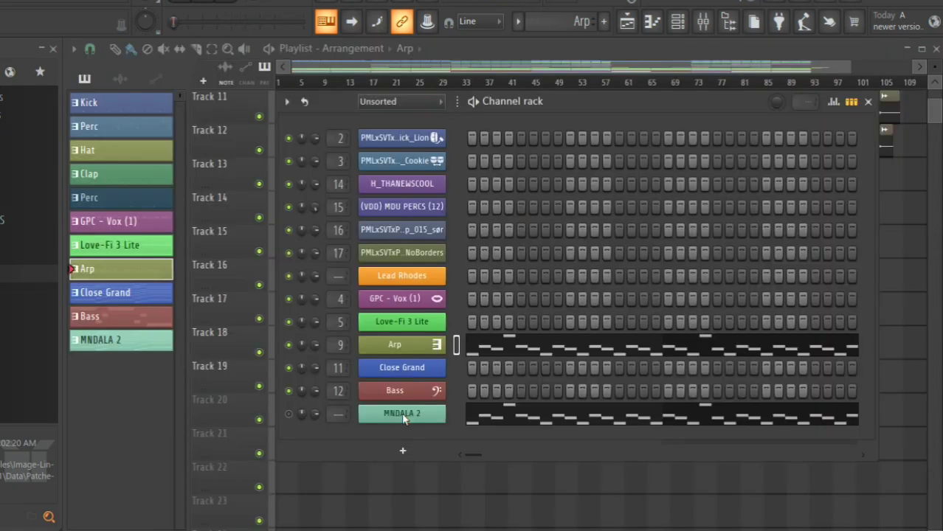
right_click(404, 417)
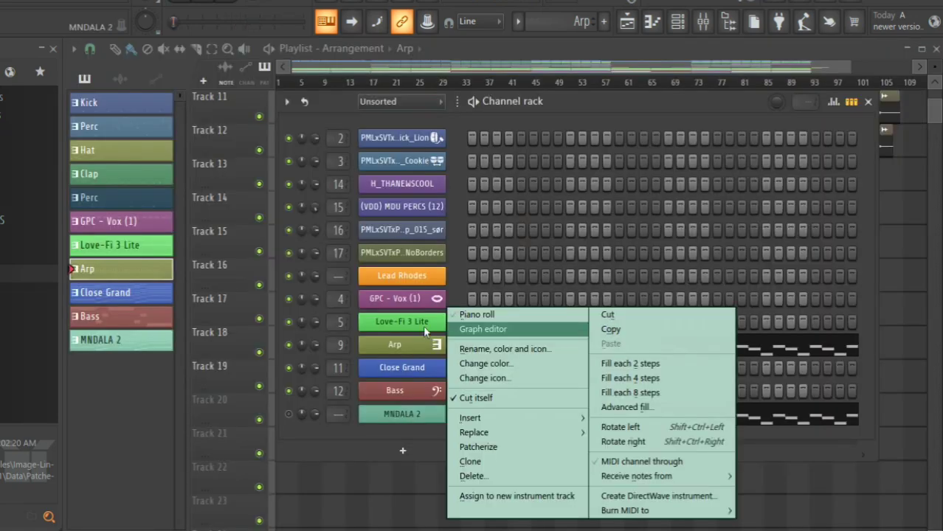
left_click(650, 345)
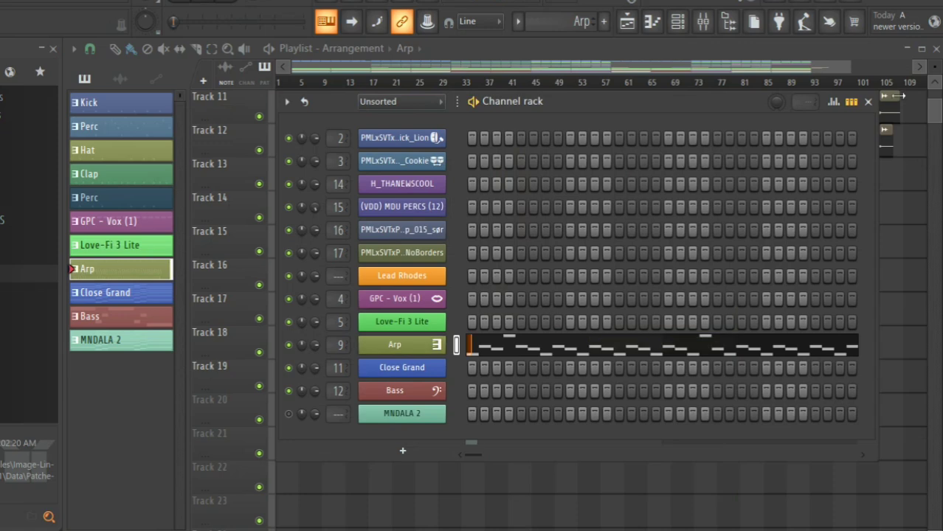
key("space")
View the Fruity parametric EQ 2, Fruity Delay 3 and Fruity Reeverb 2 settings on the Arp mixer track
left_click(677, 23)
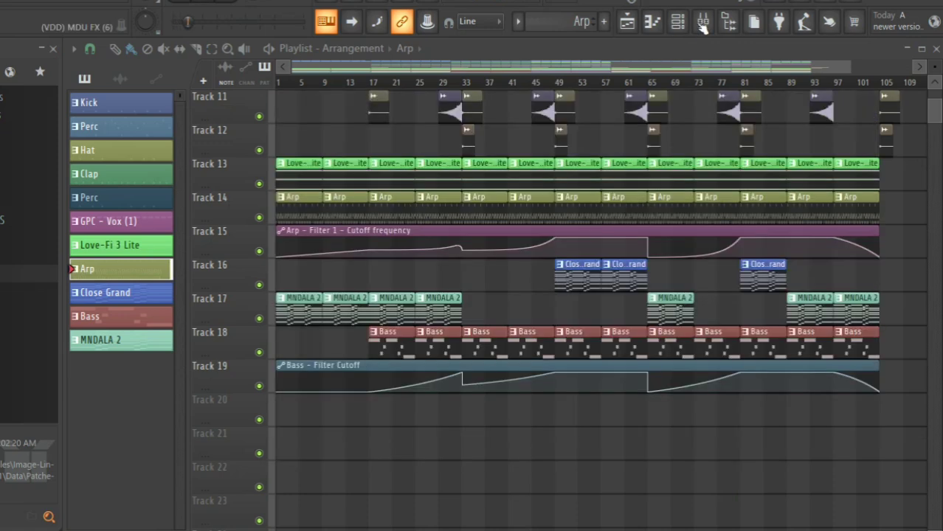
key("F9")
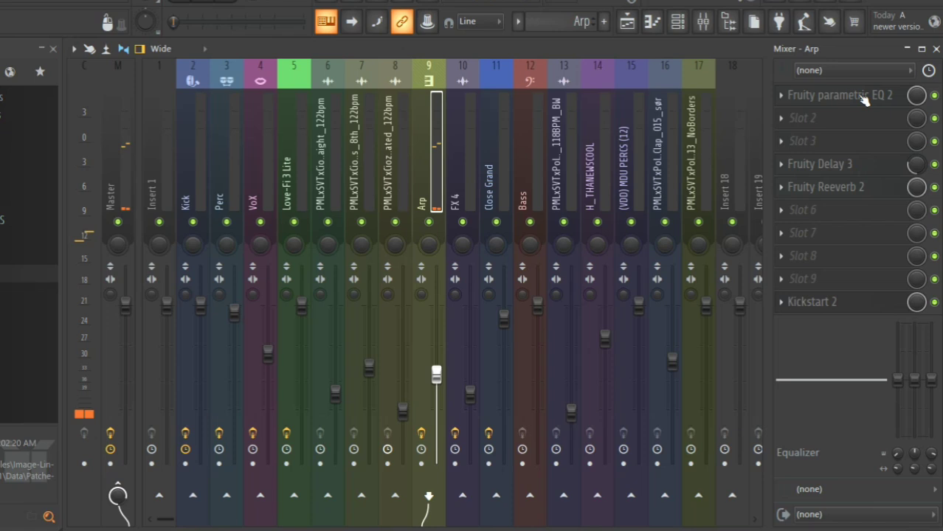
left_click(866, 100)
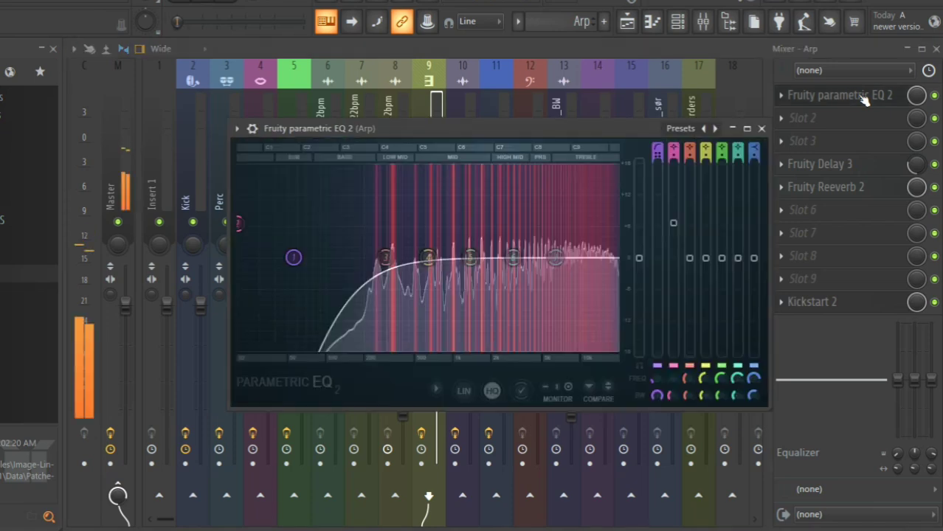
left_click(865, 100)
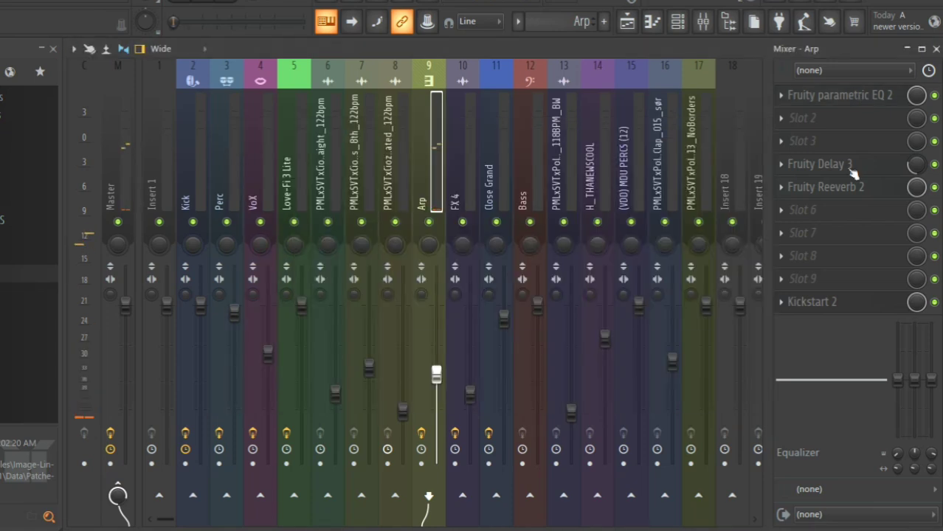
left_click(853, 172)
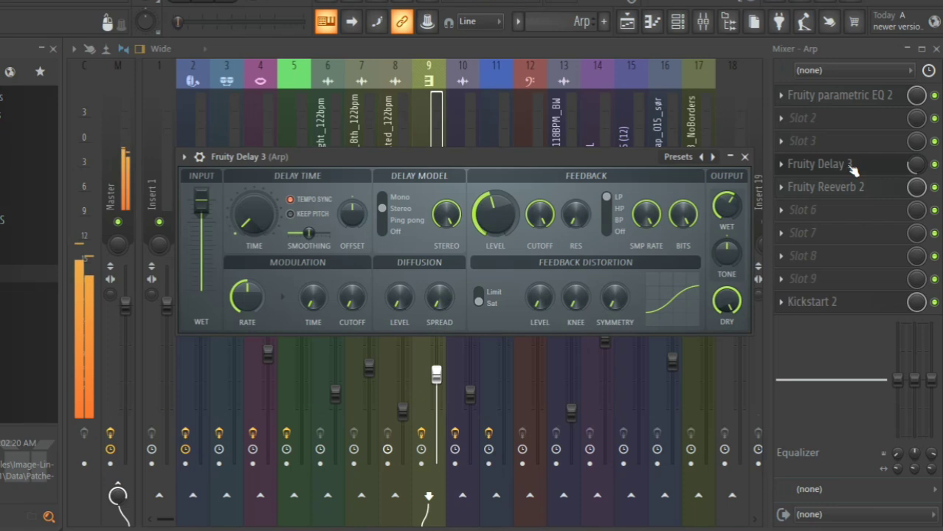
left_click(853, 168)
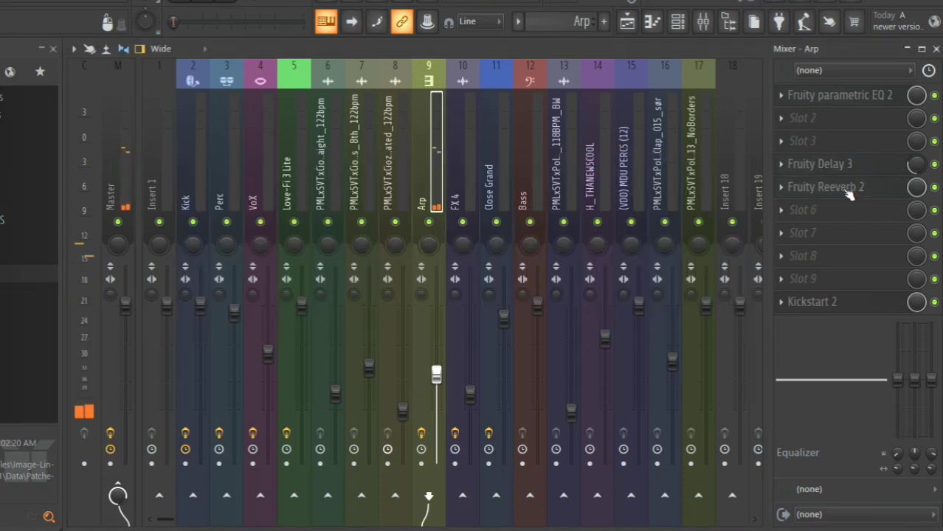
left_click(847, 189)
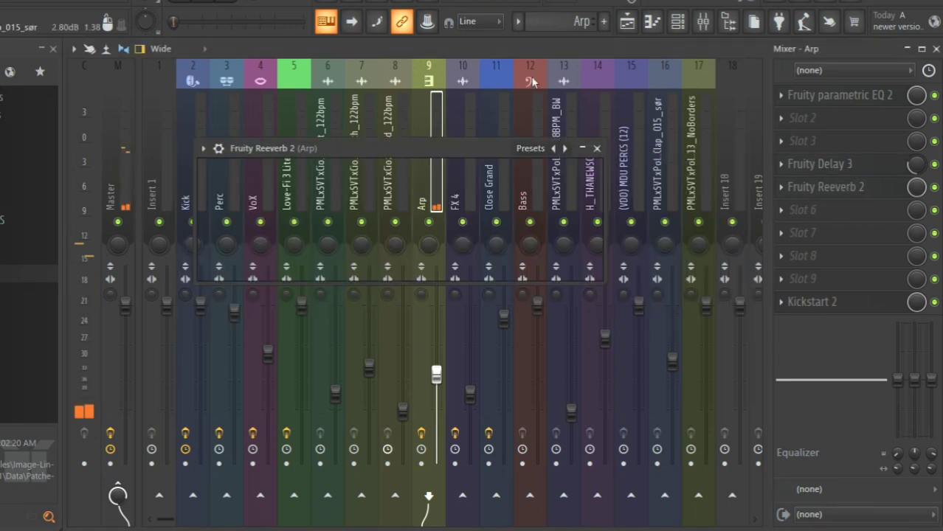
left_click(599, 149)
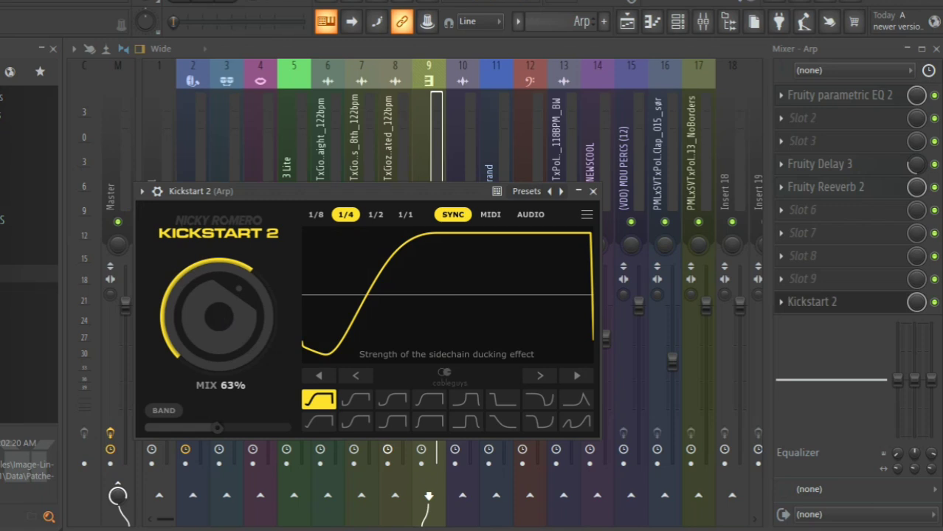
Audition Kickstart 2 on the Arp track at 100% mix, set the mix to 61% and close the mixer
mouse_move(224, 314)
left_mouse_down()
mouse_move(224, 299)
mouse_move(223, 311)
left_mouse_up()
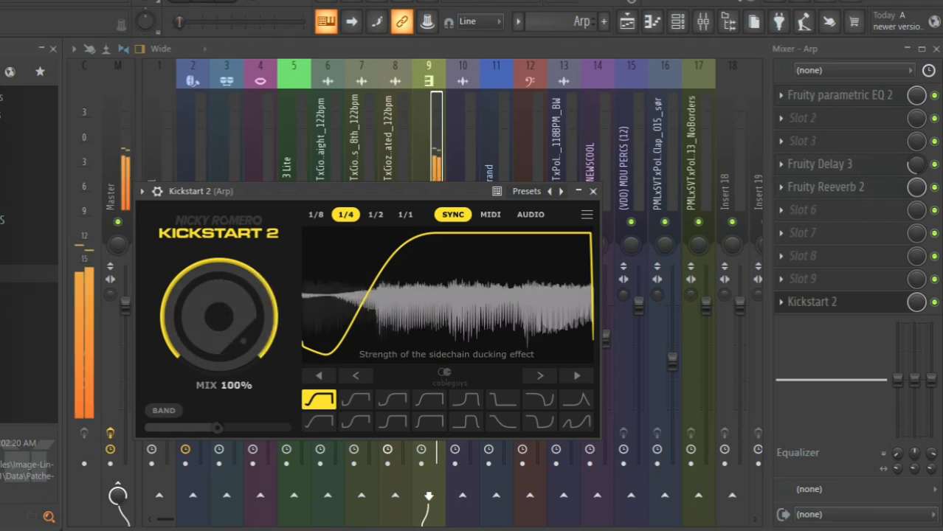
mouse_move(224, 311)
left_mouse_down()
mouse_move(224, 354)
mouse_move(227, 319)
left_mouse_up()
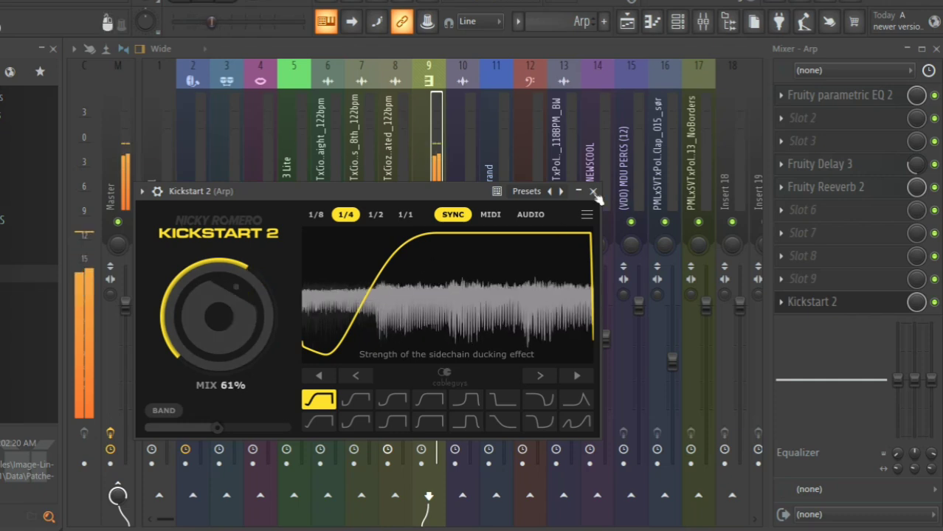
left_click(934, 56)
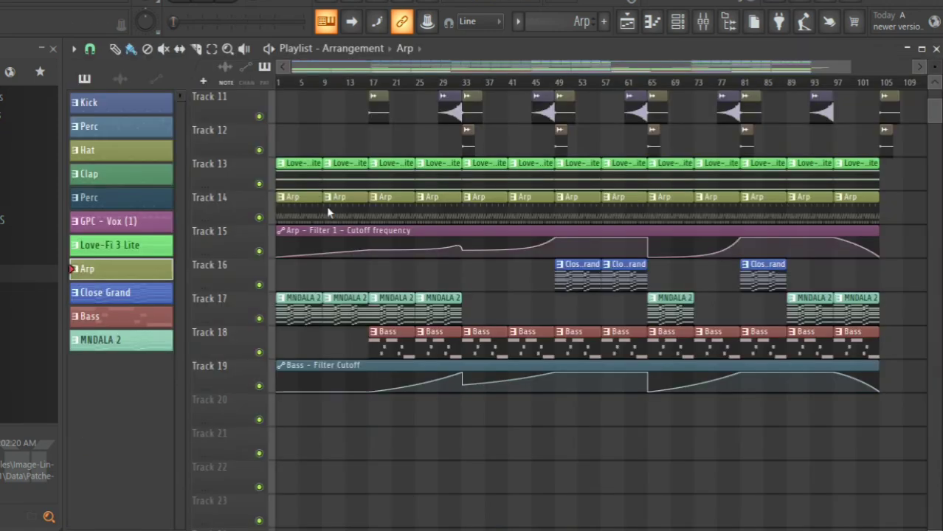
left_click(935, 49)
Select the MNDALA 2 pattern, view its channel notes and switch to the Close Grand pattern
left_click(395, 317)
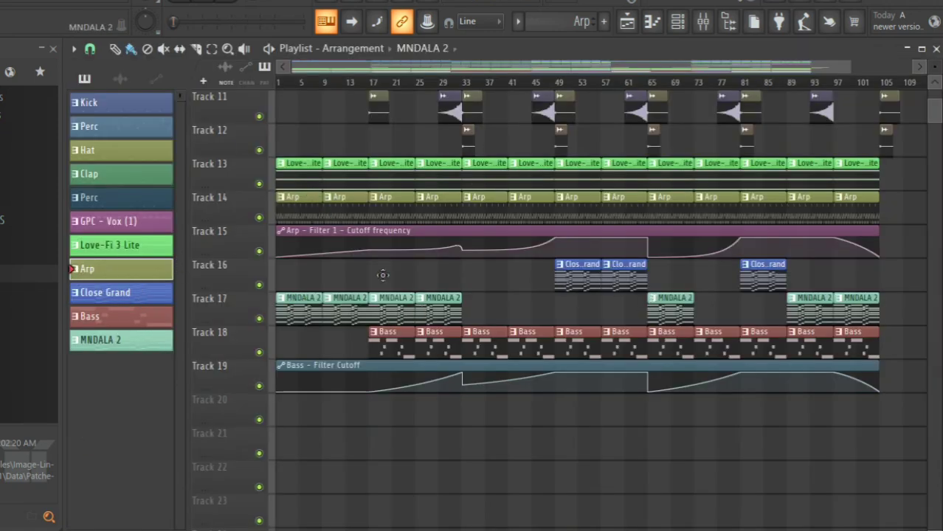
left_click(678, 22)
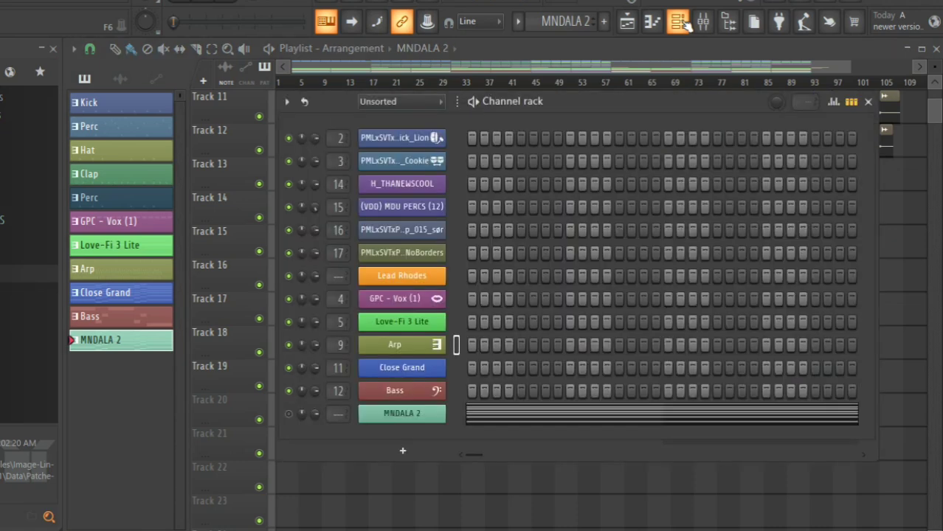
left_click(133, 298)
left_click(678, 22)
left_click(686, 22)
key("F6")
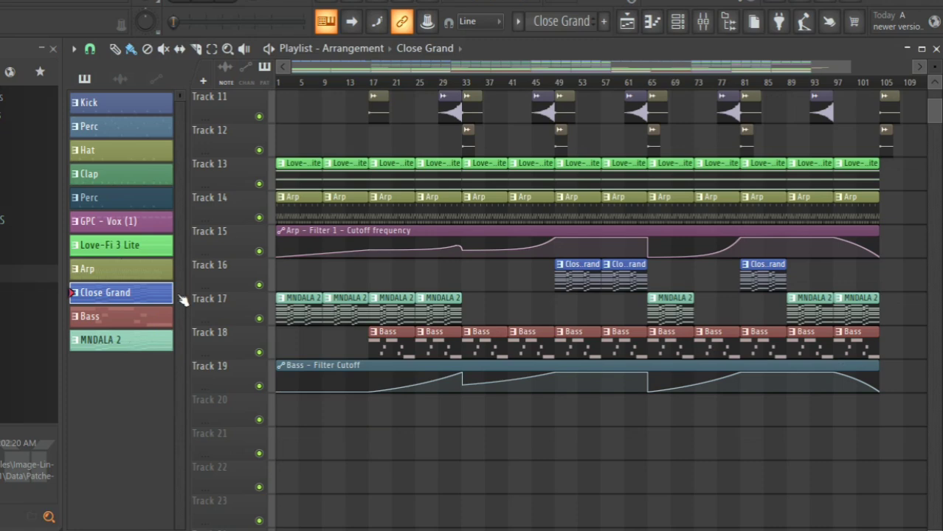
Select the MNDALA 2 pattern, view the instrument's Dictaphone preset and look over the channel's notes
left_click(133, 344)
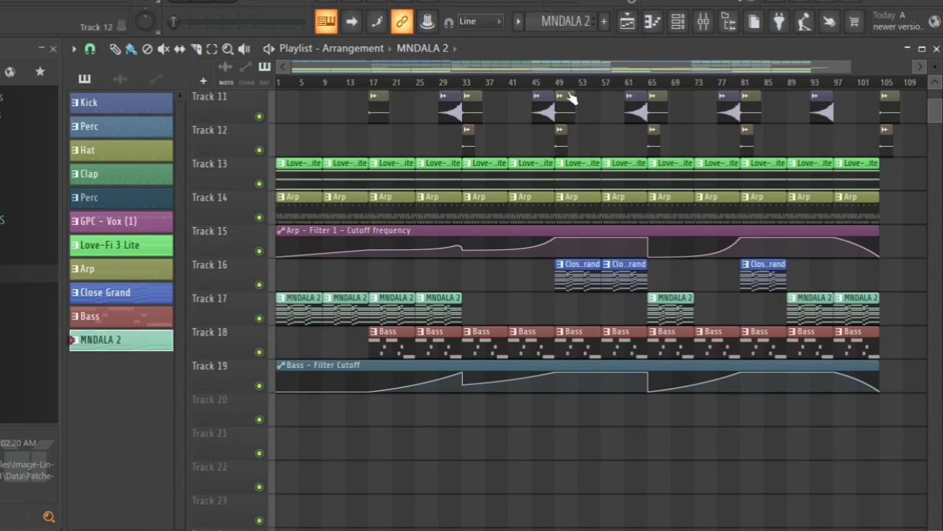
left_click(679, 22)
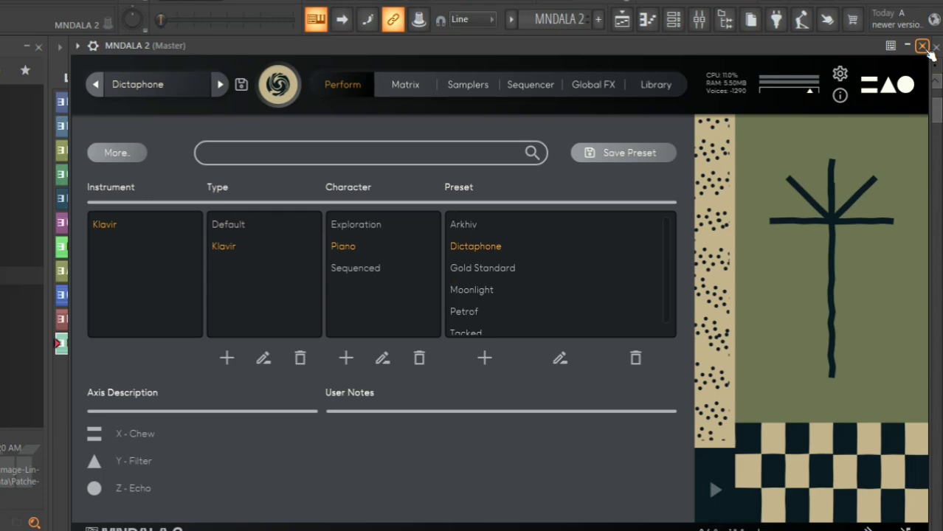
left_click(923, 46)
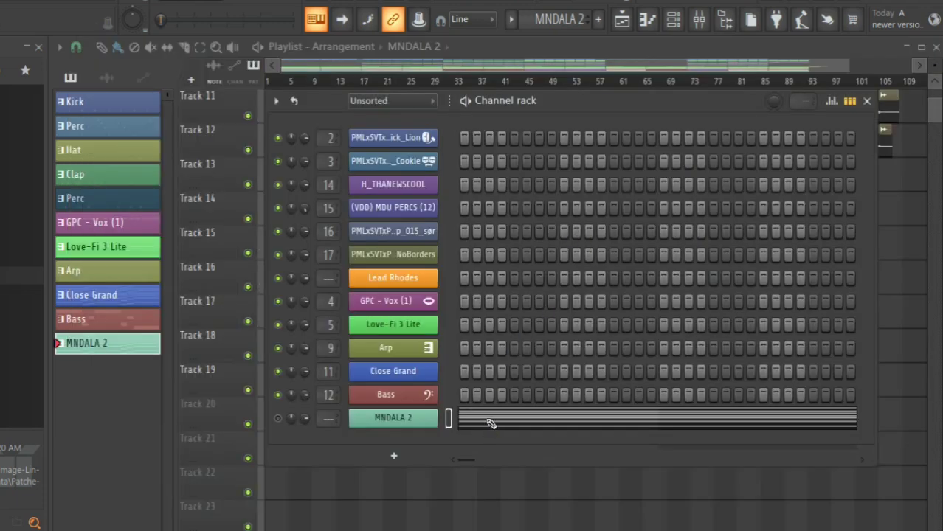
left_click(491, 423)
scroll(533, 402, "up", 2)
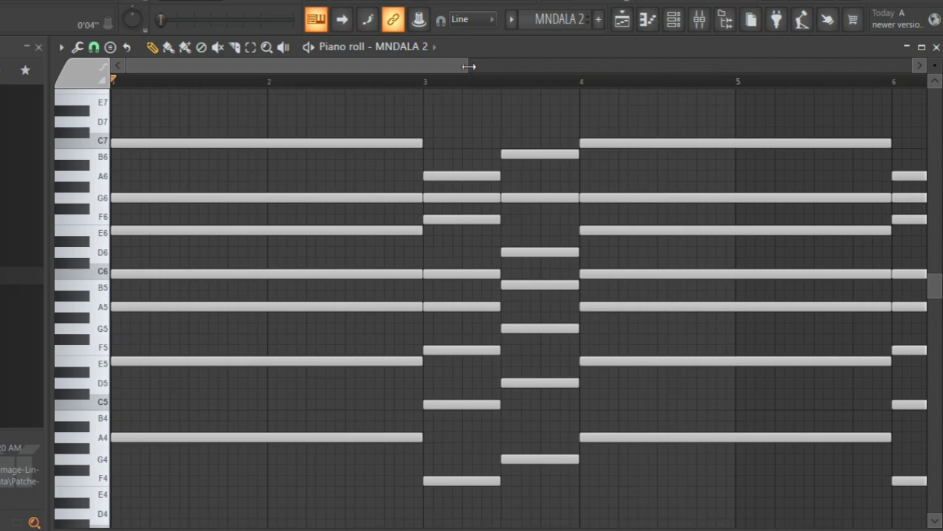
scroll(665, 113, "down", 3)
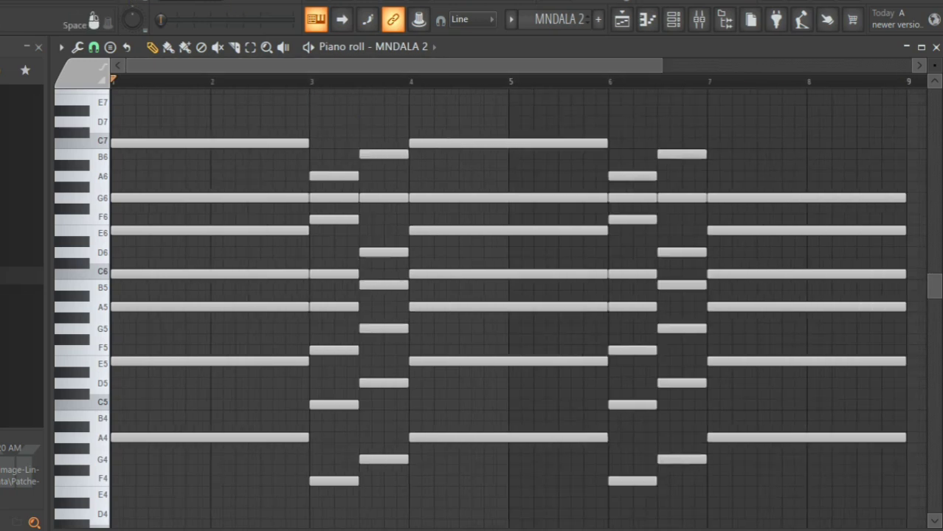
Unmute the MNDALA 2 channel, play its pattern and return to the playlist
key("space")
left_click(673, 19)
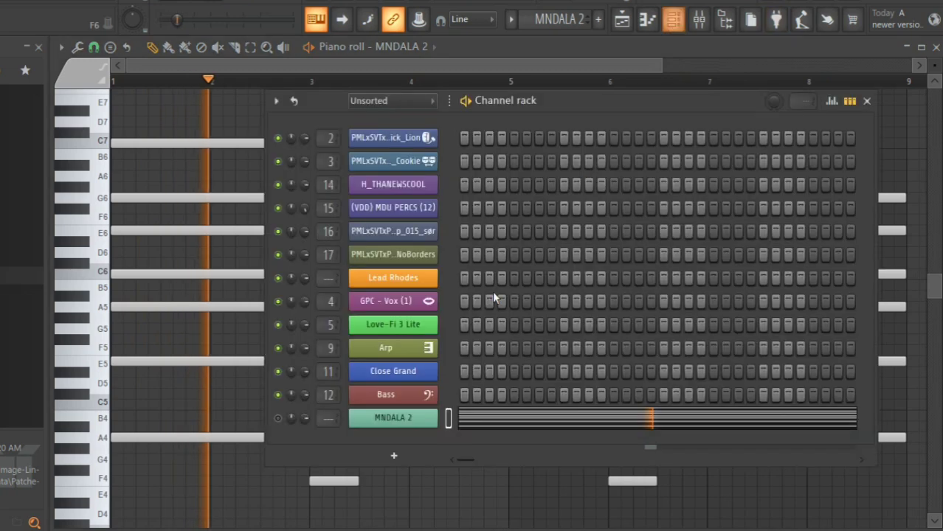
key("space")
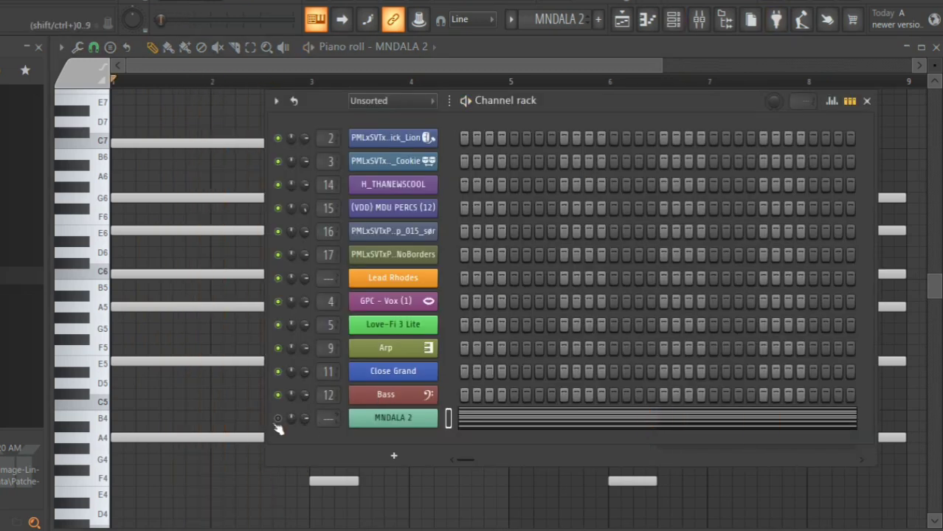
key("F5")
key("F7")
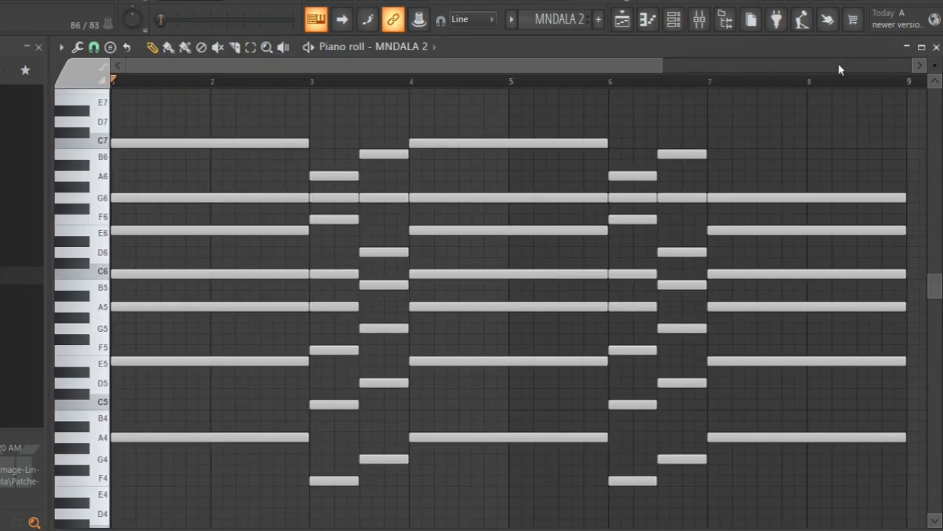
key("space")
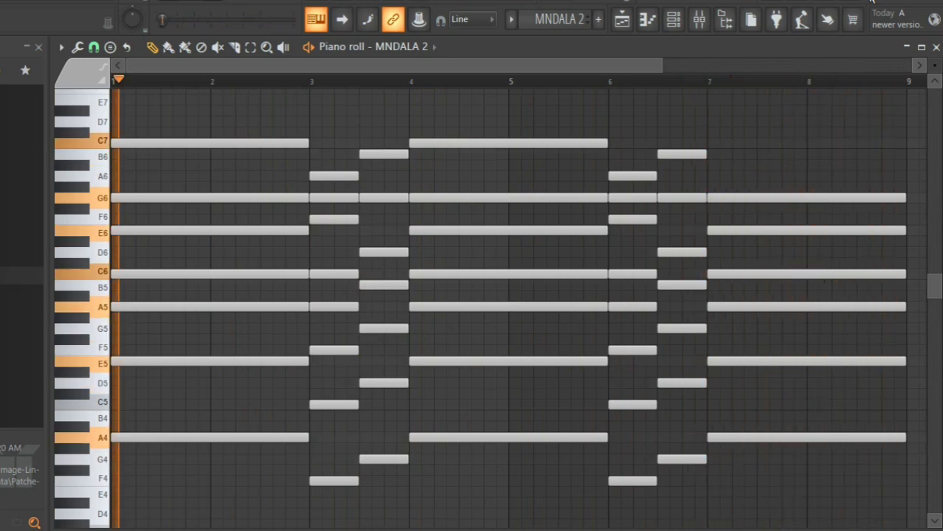
key("space")
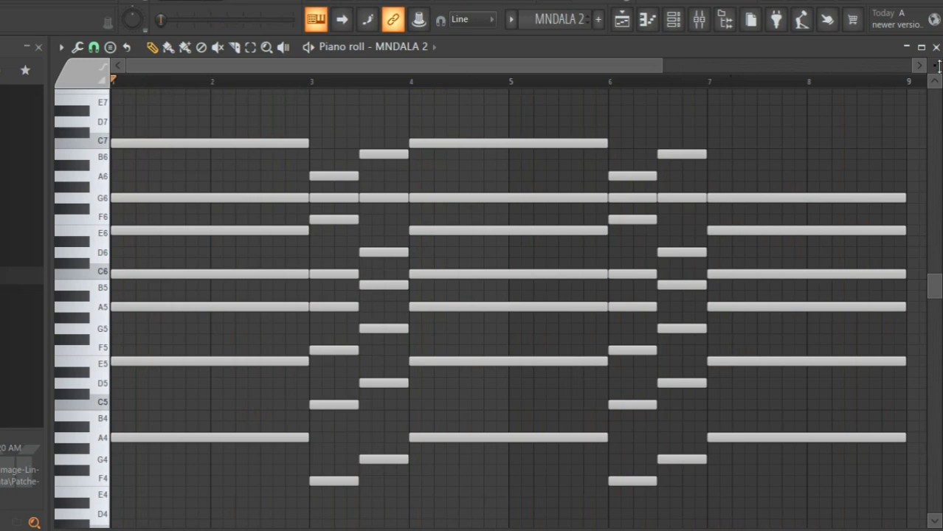
key("F7")
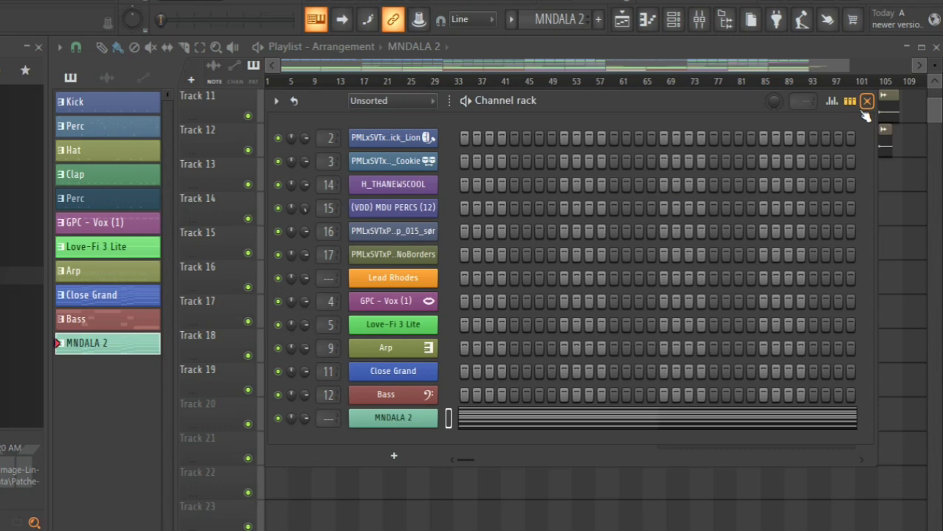
key("F6")
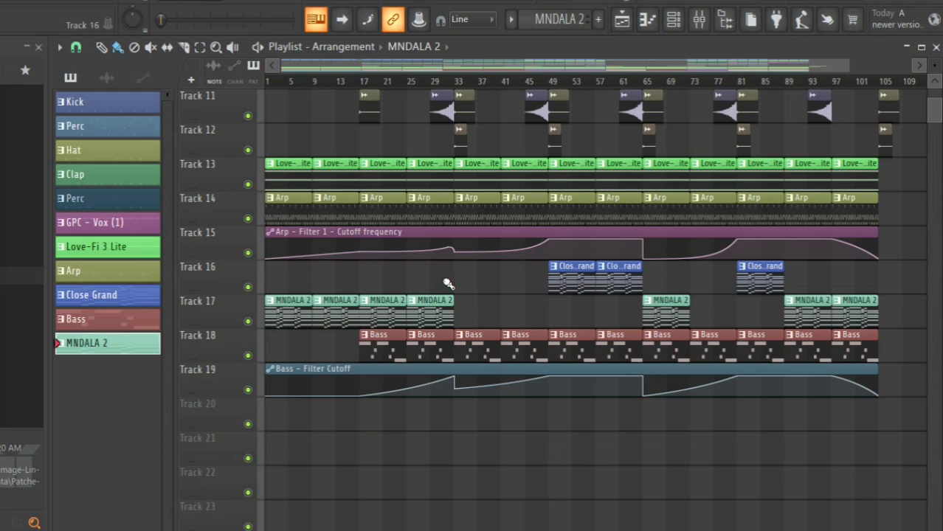
Play the arrangement from the start and look over all tracks down to the Bass filter automation
scroll(448, 283, "up", 5)
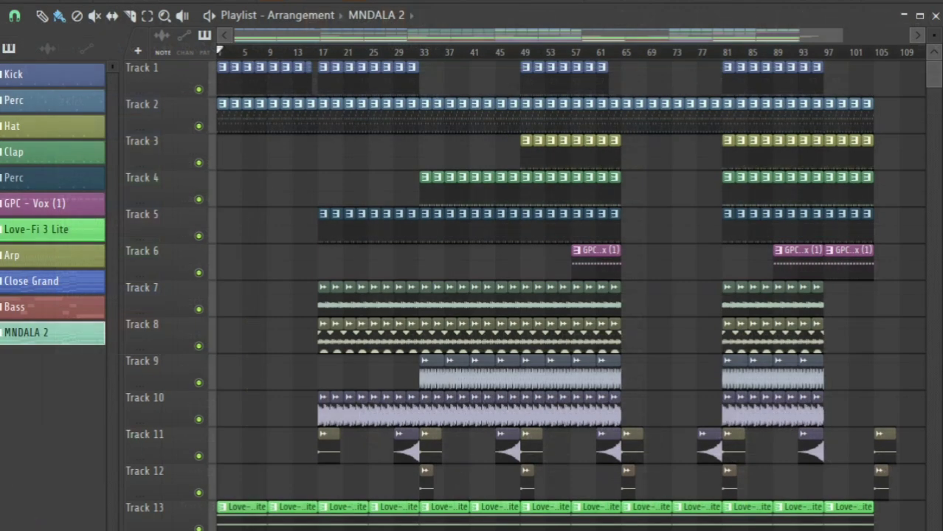
key("space")
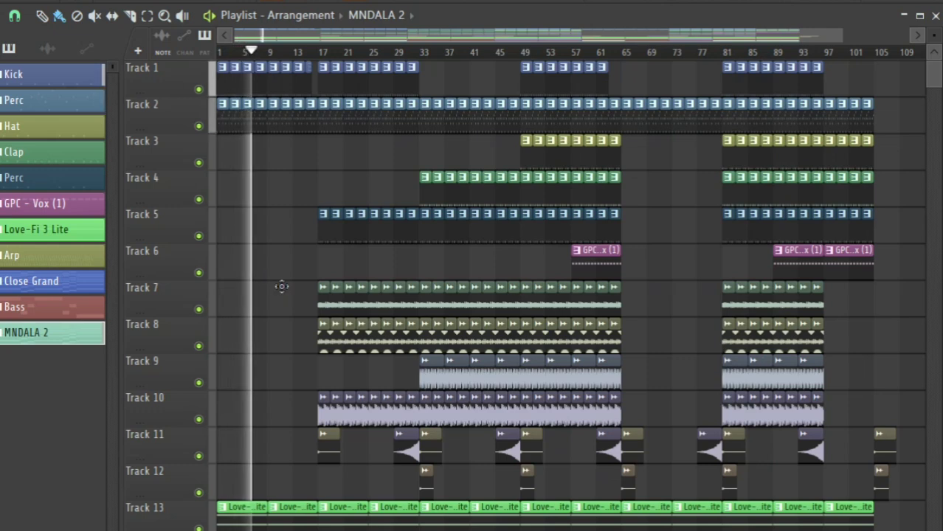
scroll(285, 284, "down", 1)
scroll(289, 242, "down", 7)
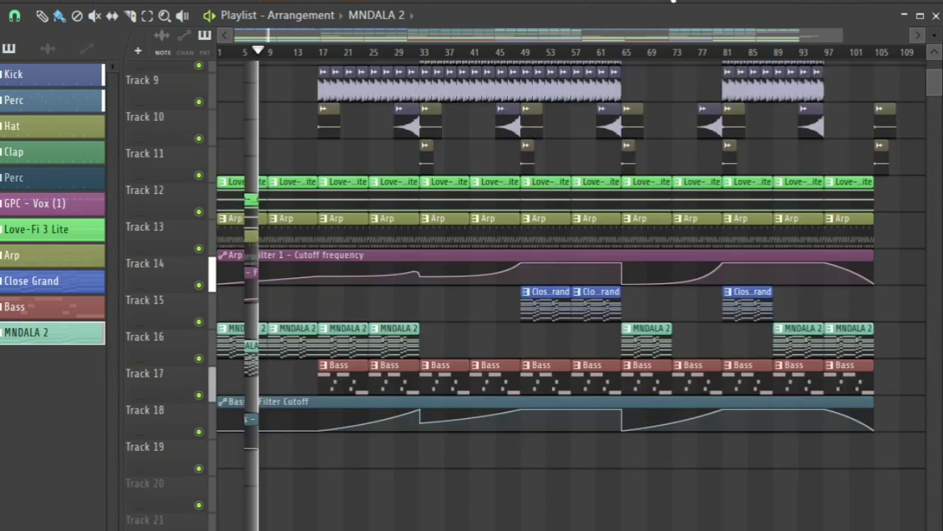
scroll(264, 416, "down", 3)
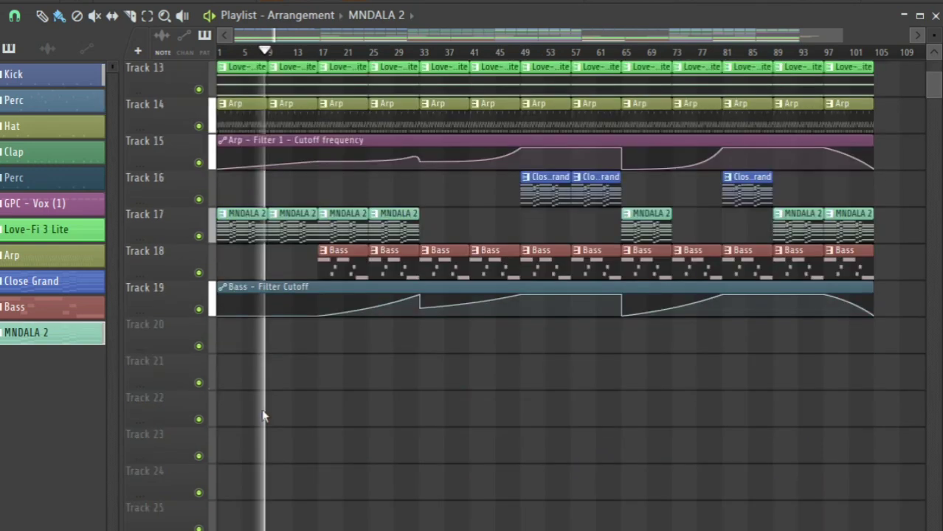
key("space")
Create a channel volume automation clip for MNDALA 2 and shape a fade-in rising from zero at bar 1 until about bar 16
key("F6")
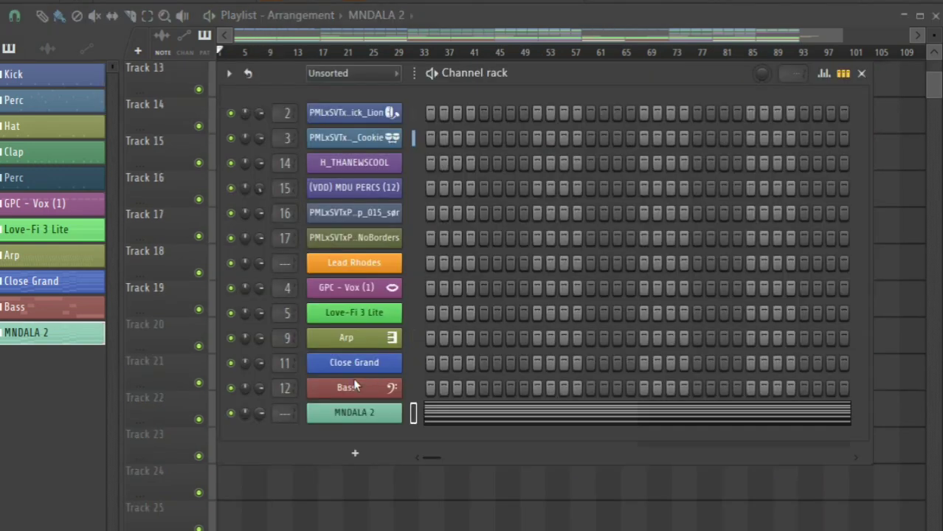
right_click(353, 385)
left_click(323, 381)
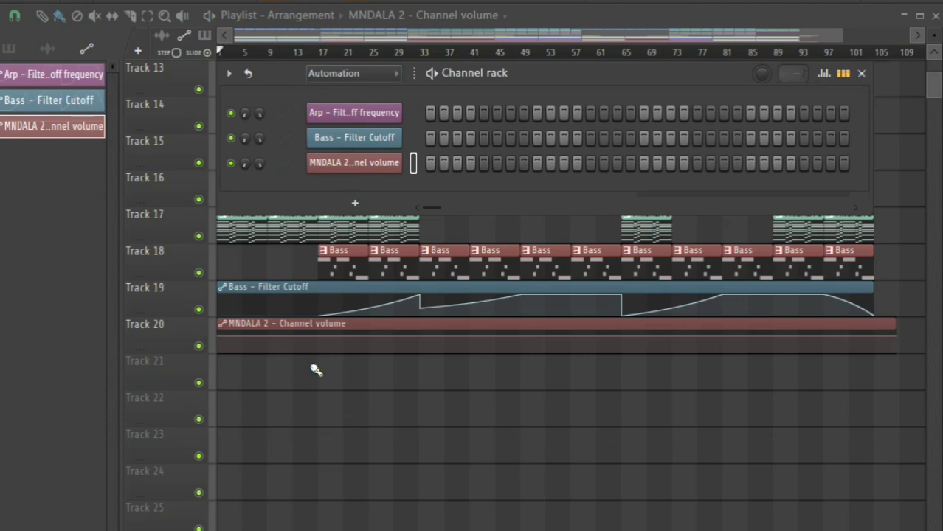
left_click(862, 73)
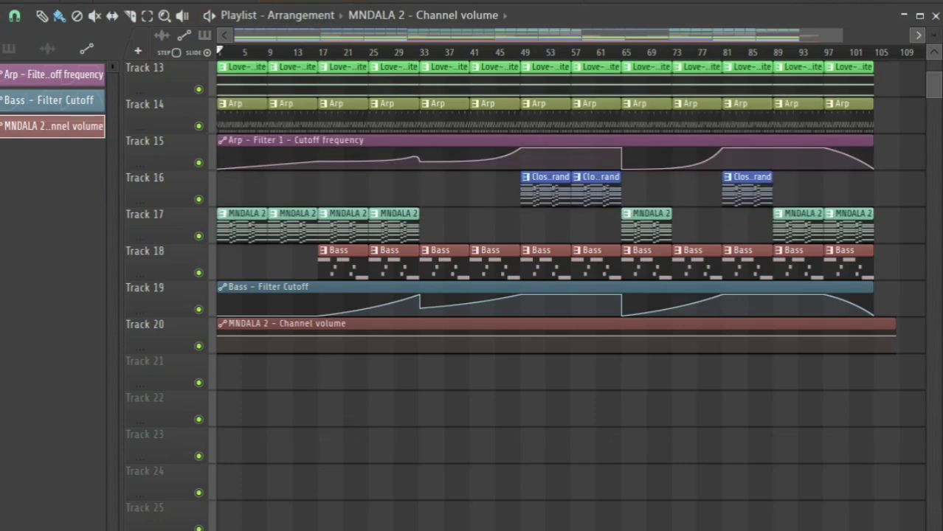
scroll(325, 105, "up", 5)
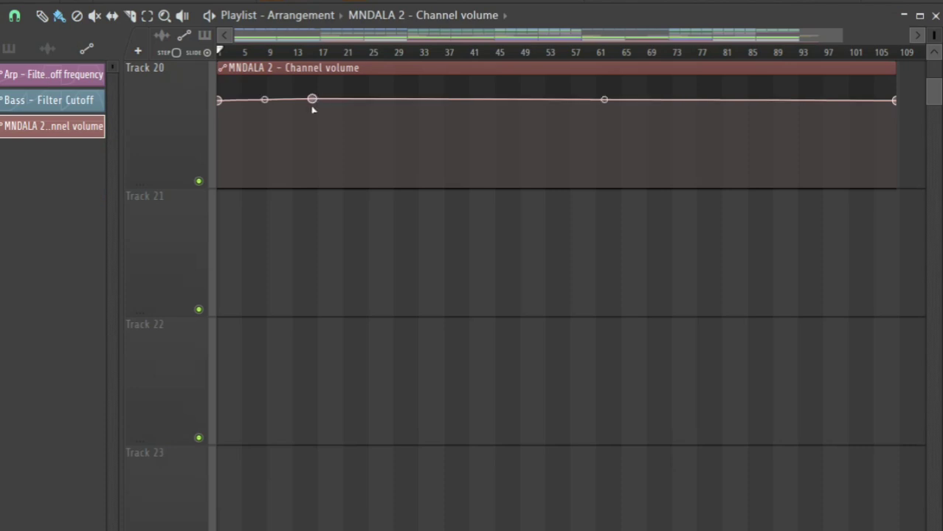
left_click_drag(222, 102, 214, 183)
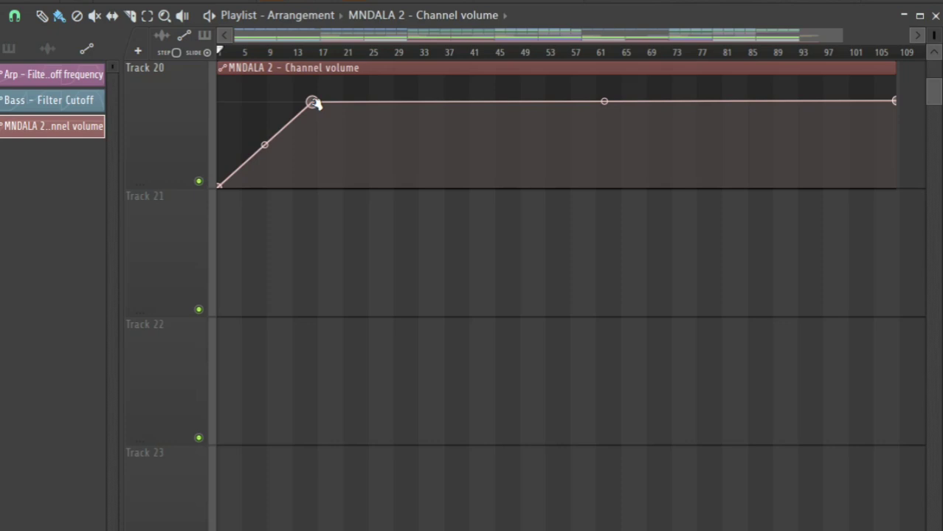
Curve the MNDALA 2 volume fade-in on Track 20 and play the arrangement from the start past bar 49
key("space")
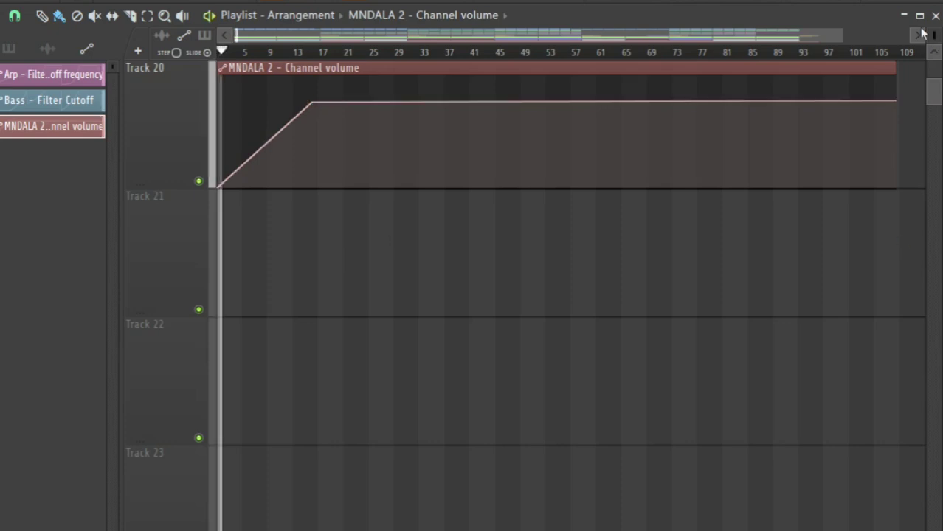
scroll(561, 296, "down", 5)
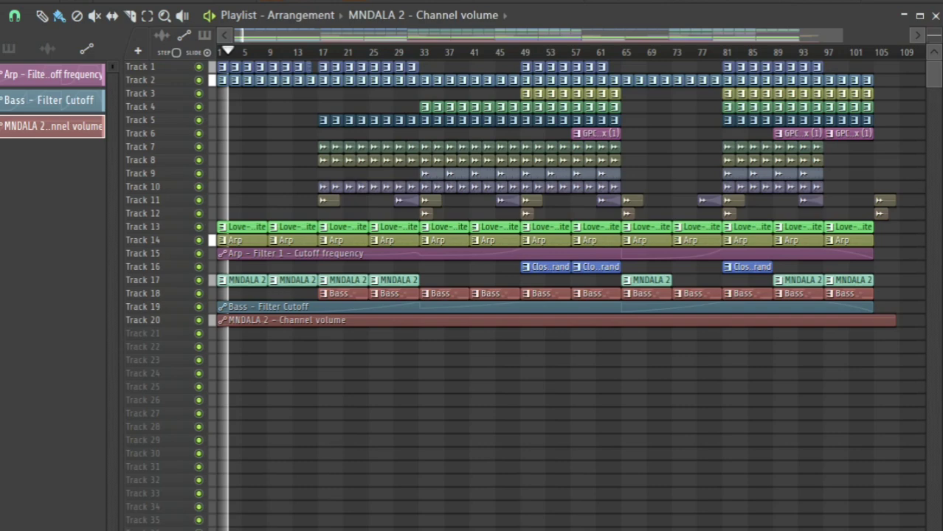
scroll(561, 296, "up", 3)
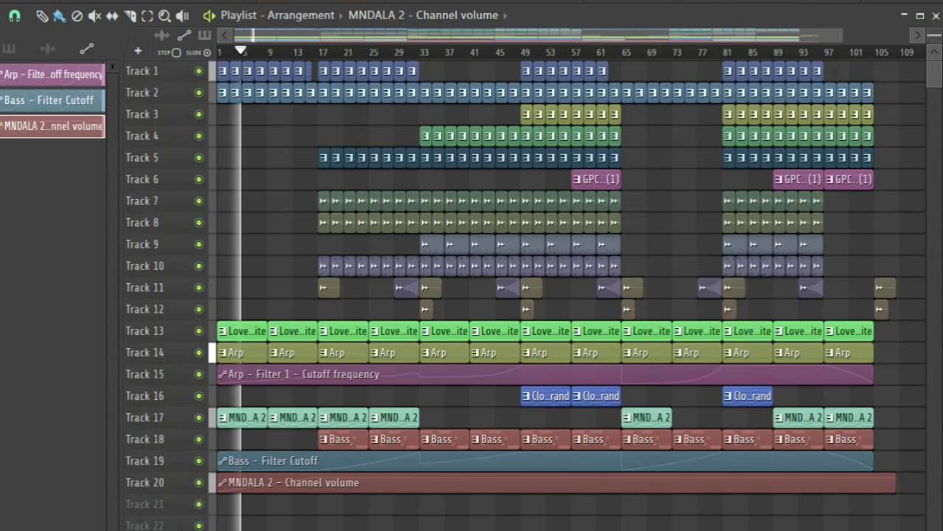
scroll(869, 207, "up", 4)
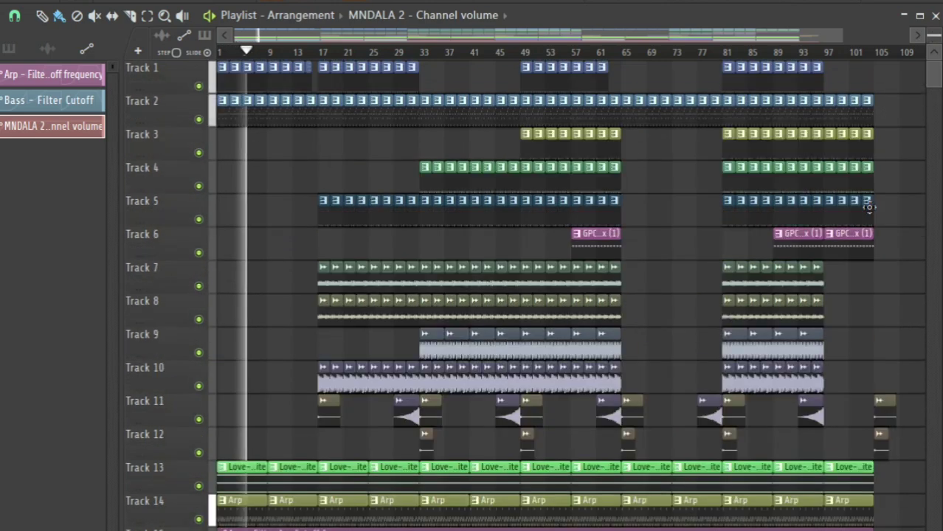
scroll(264, 421, "down", 3)
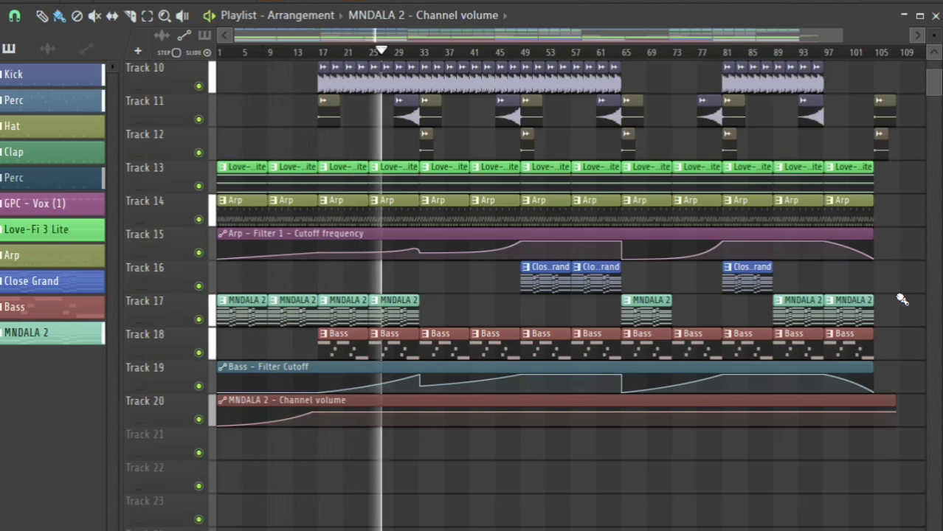
scroll(902, 298, "up", 1)
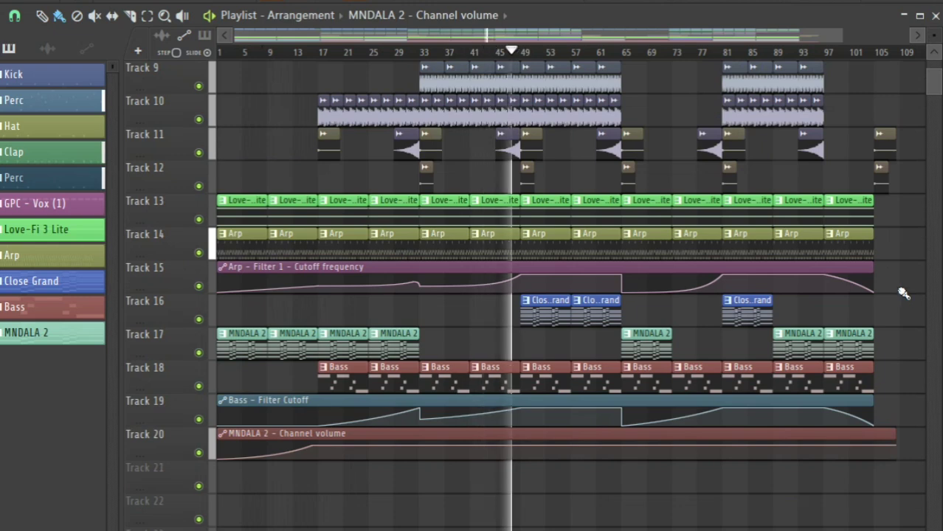
scroll(902, 299, "up", 5)
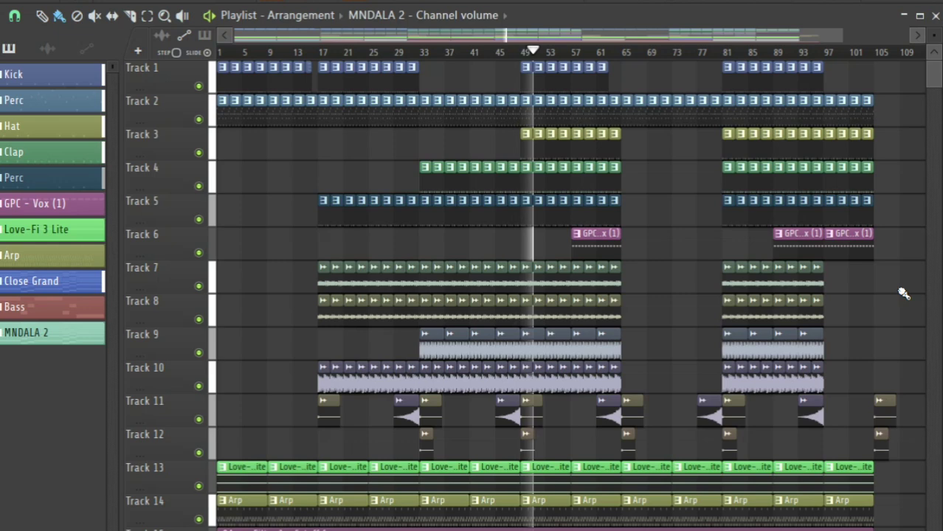
key("space")
Replay the arrangement from about bar 48 and review the tracks through the Close Grand section and the following breakdown
left_click(522, 56)
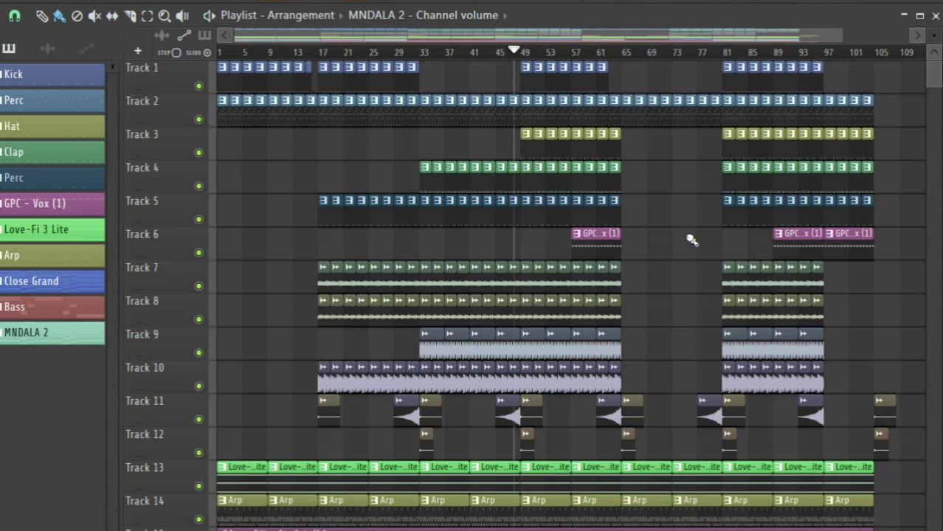
key("space")
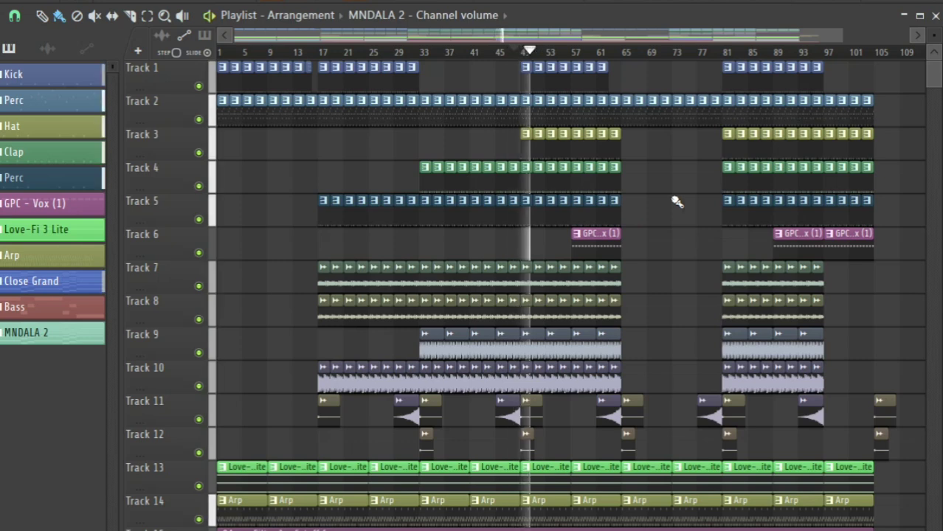
scroll(677, 202, "down", 1)
scroll(677, 204, "down", 3)
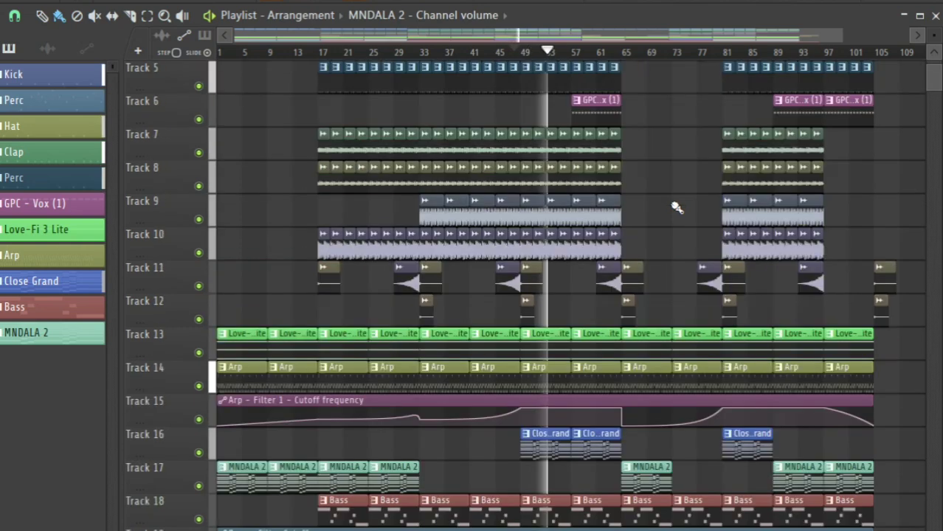
scroll(677, 207, "up", 4)
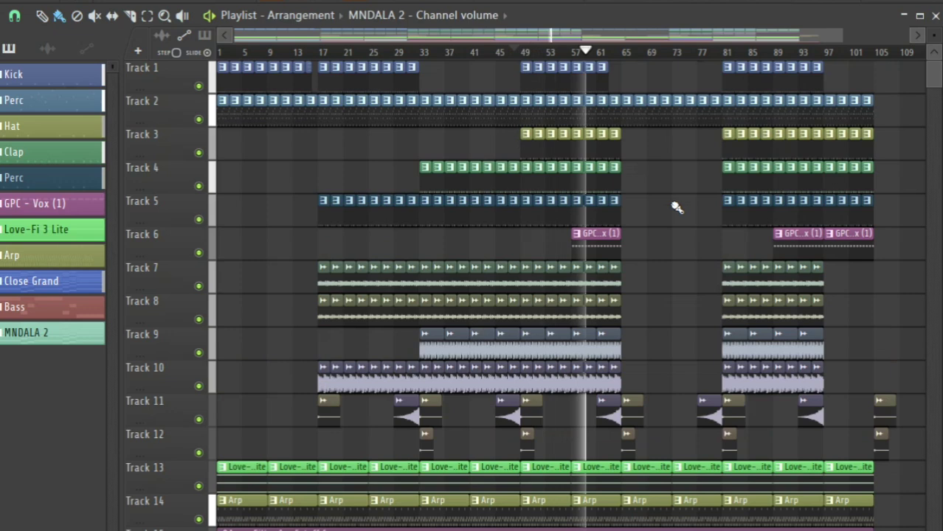
scroll(677, 208, "down", 4)
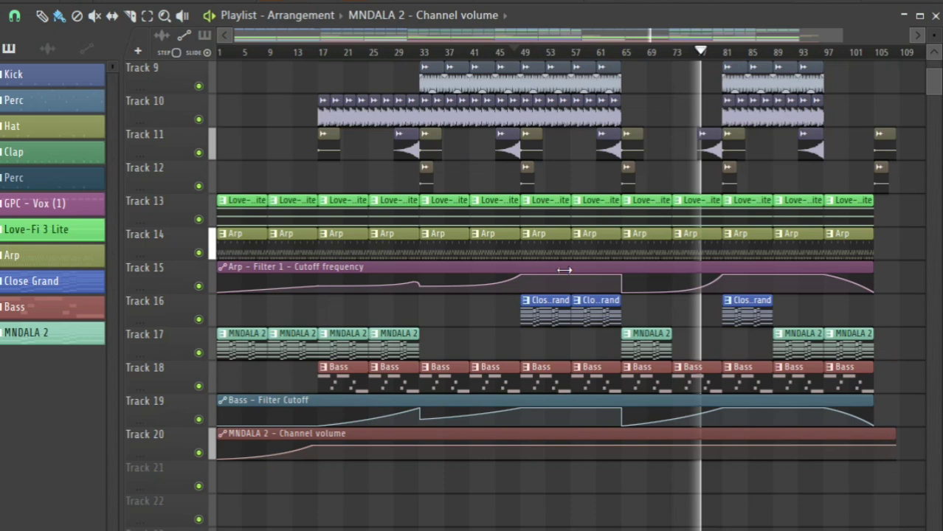
Trim the end of the Arp clip just before bar 81 on Track 14 and play on towards the arrangement's ending
scroll(564, 270, "up", 3)
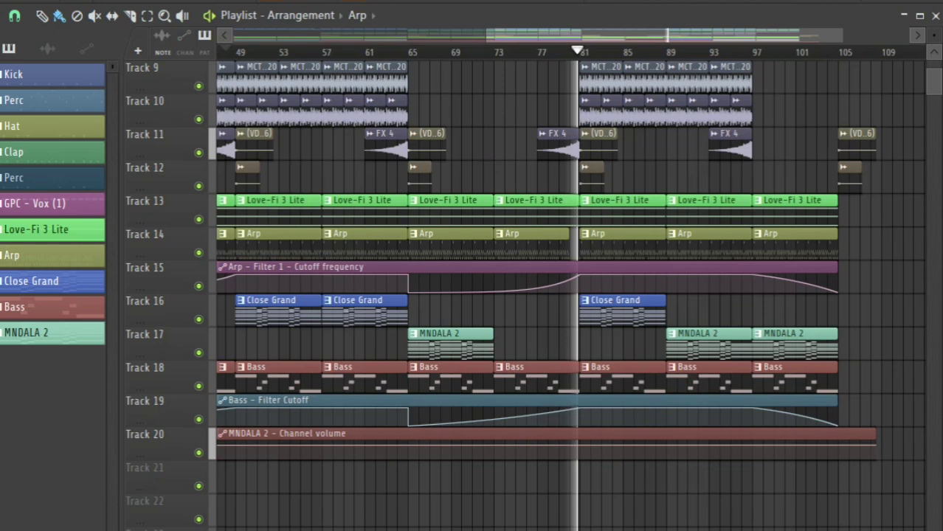
scroll(696, 169, "up", 4)
scroll(696, 169, "down", 3)
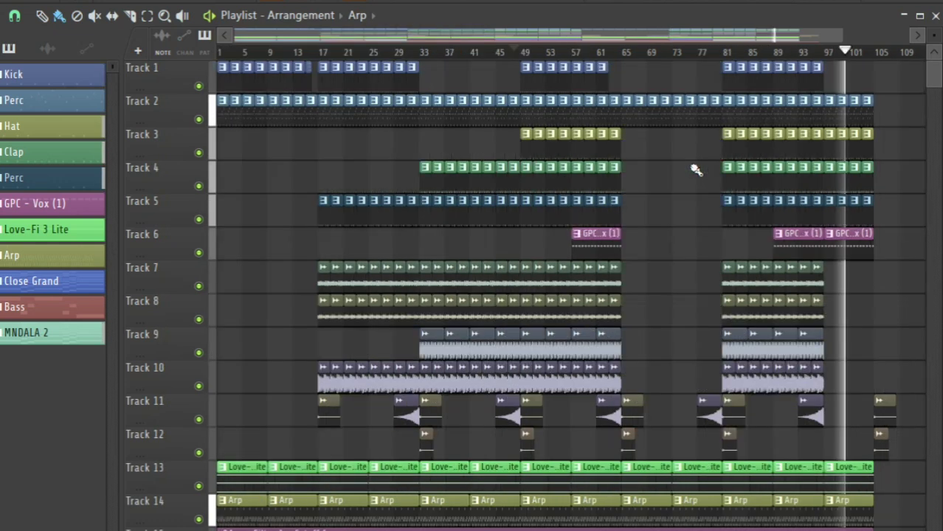